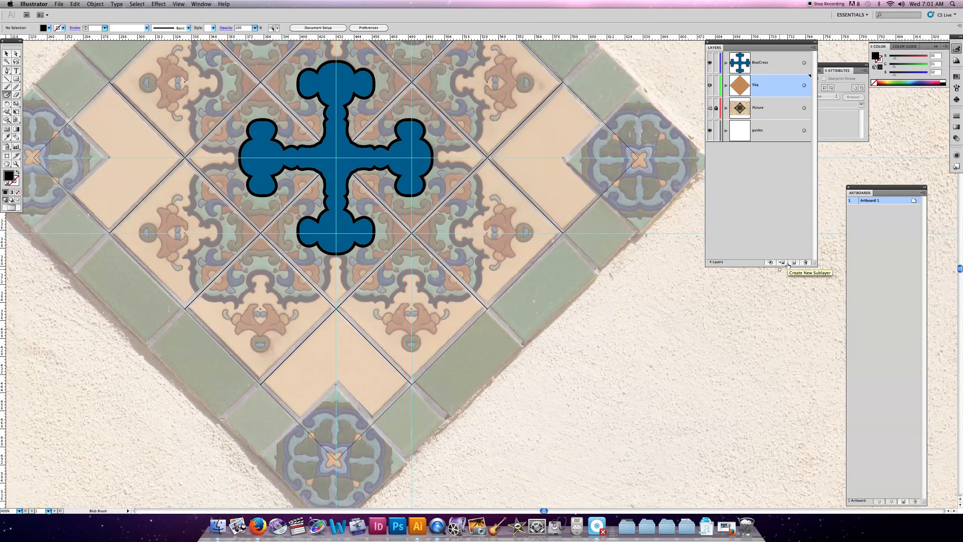
Create a new layer above the Tile layer and name it GREEN DETAIL.
left_click(793, 263)
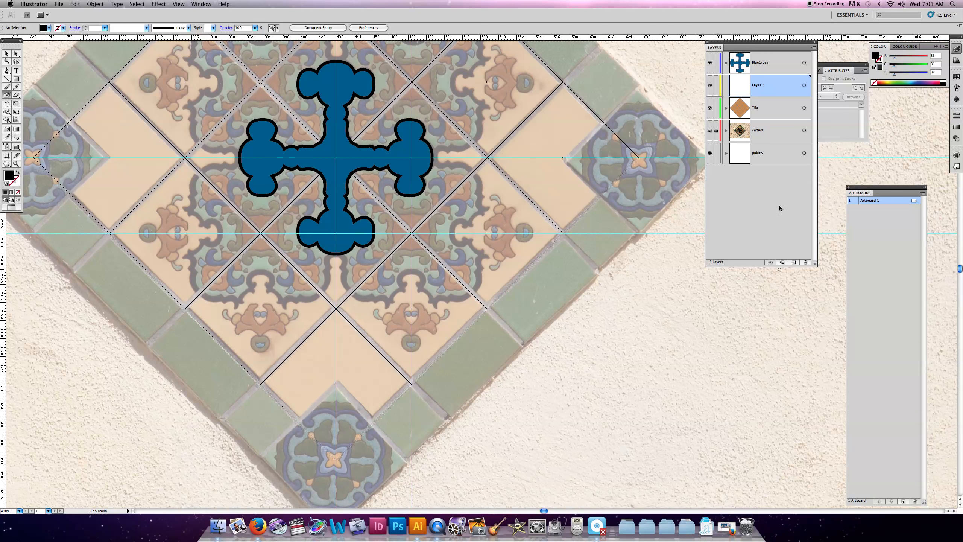
double_click(761, 86)
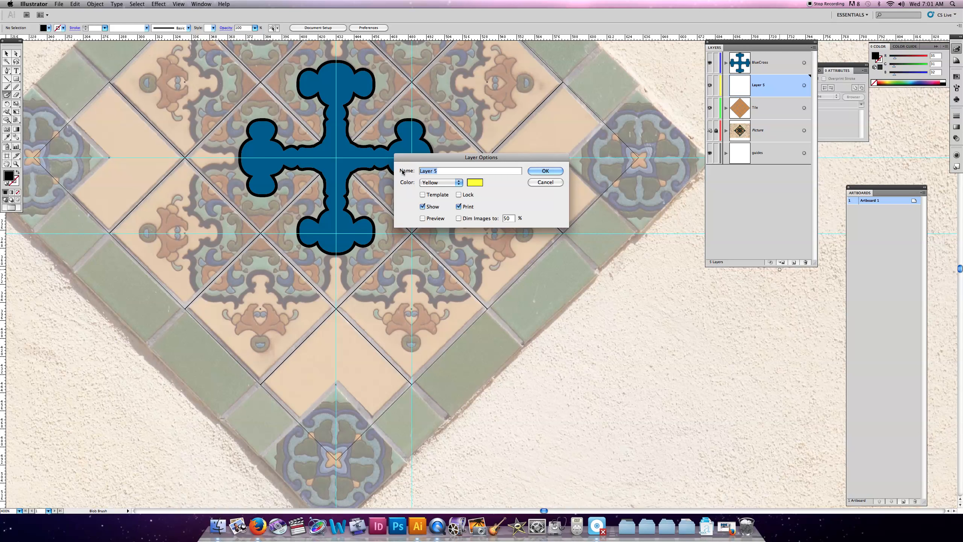
type("C")
type("REEN")
type(" DETAI")
type("L")
left_click(545, 171)
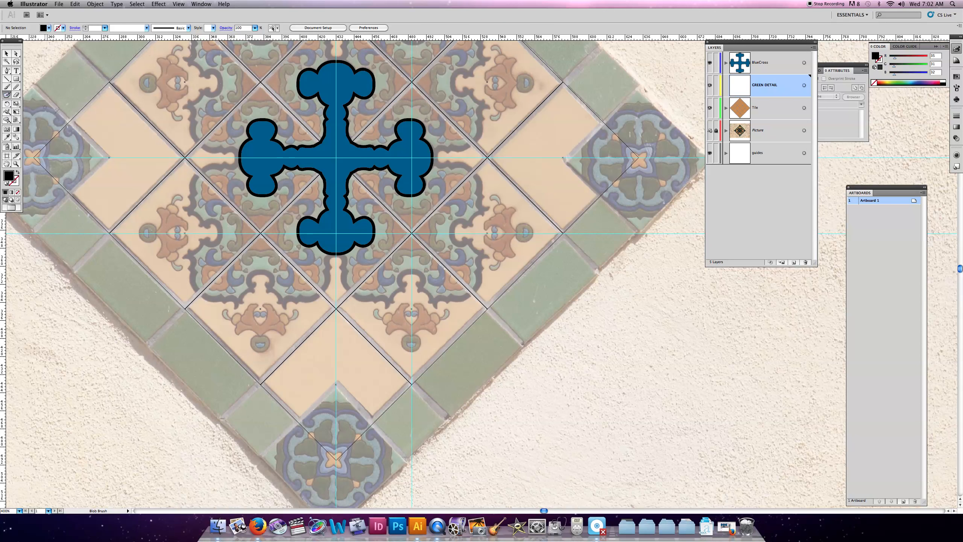
left_click_drag(549, 178, 599, 253)
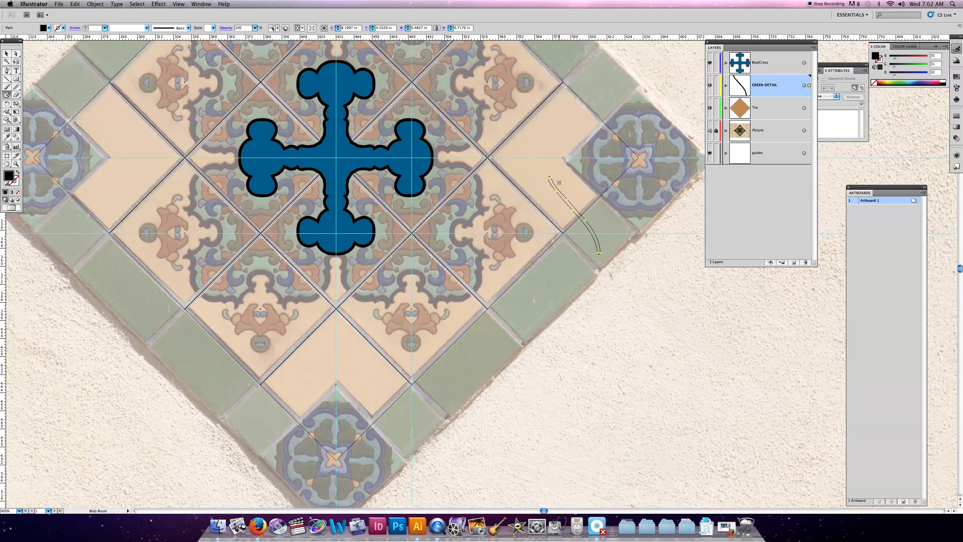
mouse_move(590, 177)
left_mouse_down()
mouse_move(569, 211)
mouse_move(570, 268)
left_mouse_up()
left_click_drag(543, 215, 617, 209)
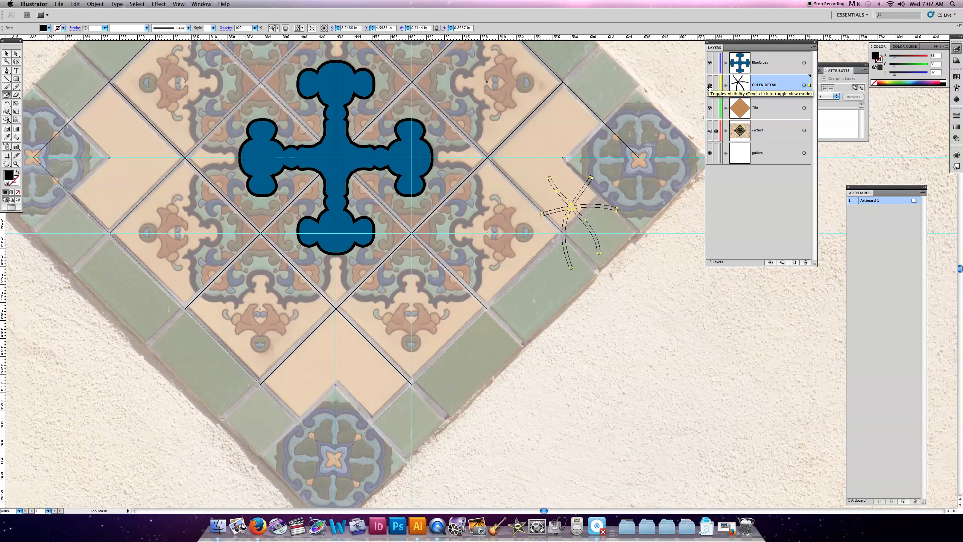
left_click(709, 87, "super")
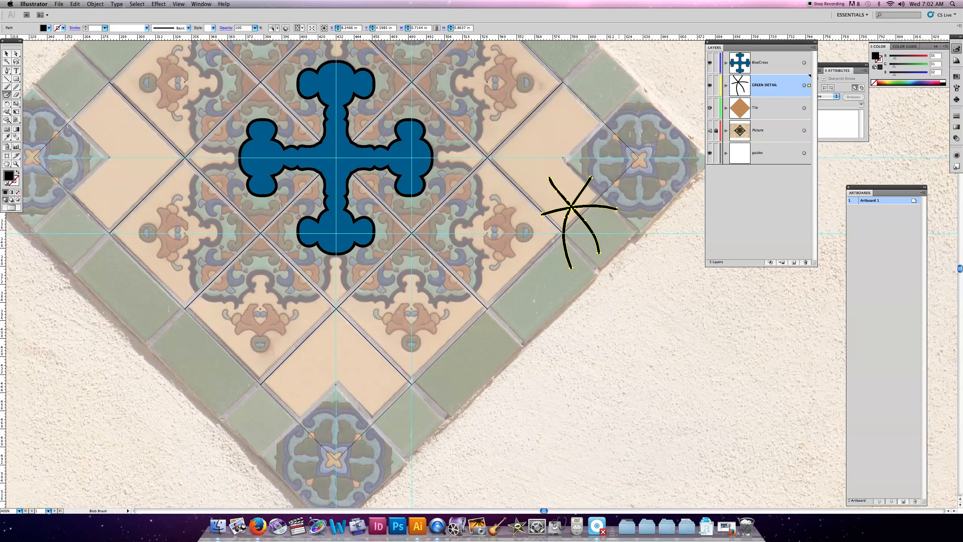
key("Delete")
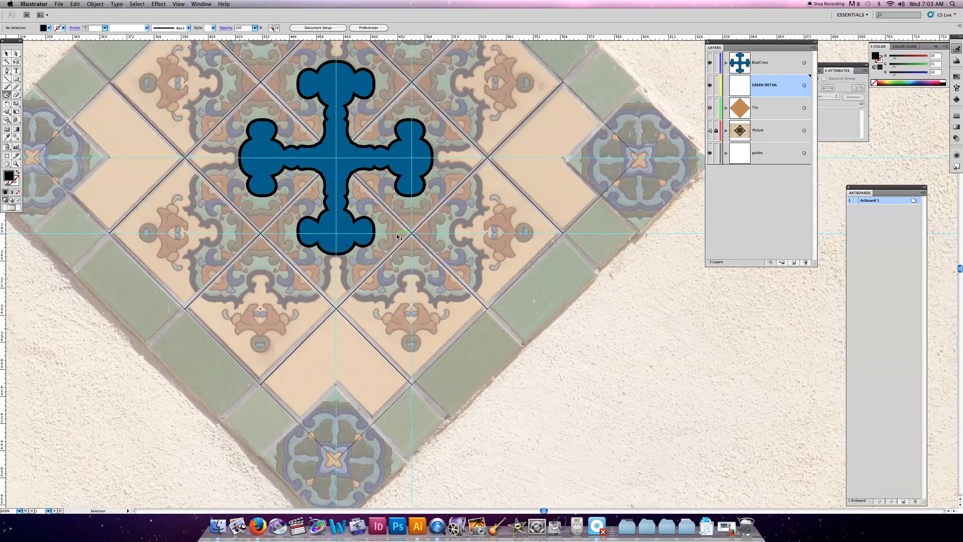
key("super+equal")
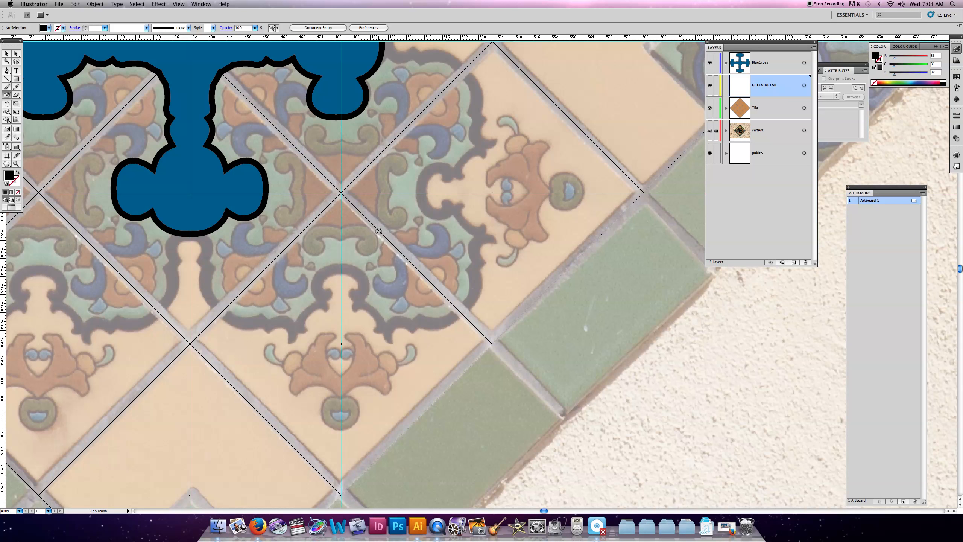
key("super")
key("super+equal")
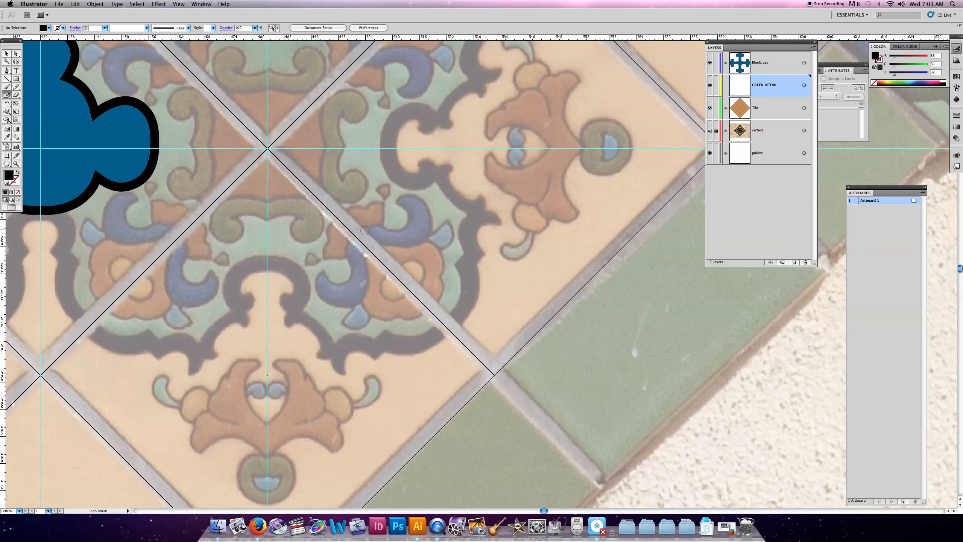
scroll(343, 232, "left", 2)
scroll(269, 262, "up", 3)
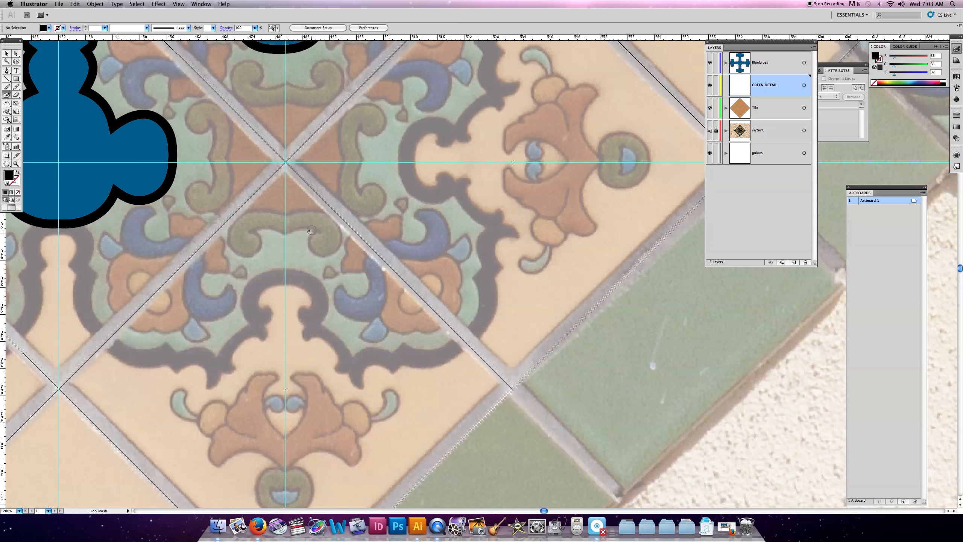
mouse_move(280, 281)
left_mouse_down()
mouse_move(319, 298)
mouse_move(315, 314)
mouse_move(301, 313)
mouse_move(308, 337)
mouse_move(343, 346)
mouse_move(340, 368)
mouse_move(358, 384)
mouse_move(374, 358)
mouse_move(392, 367)
mouse_move(437, 363)
mouse_move(476, 345)
mouse_move(500, 270)
mouse_move(490, 246)
mouse_move(513, 229)
mouse_move(475, 210)
mouse_move(466, 183)
mouse_move(439, 173)
mouse_move(429, 184)
mouse_move(411, 164)
mouse_move(413, 142)
mouse_move(473, 143)
mouse_move(457, 112)
mouse_move(500, 103)
left_mouse_up()
left_click(344, 367)
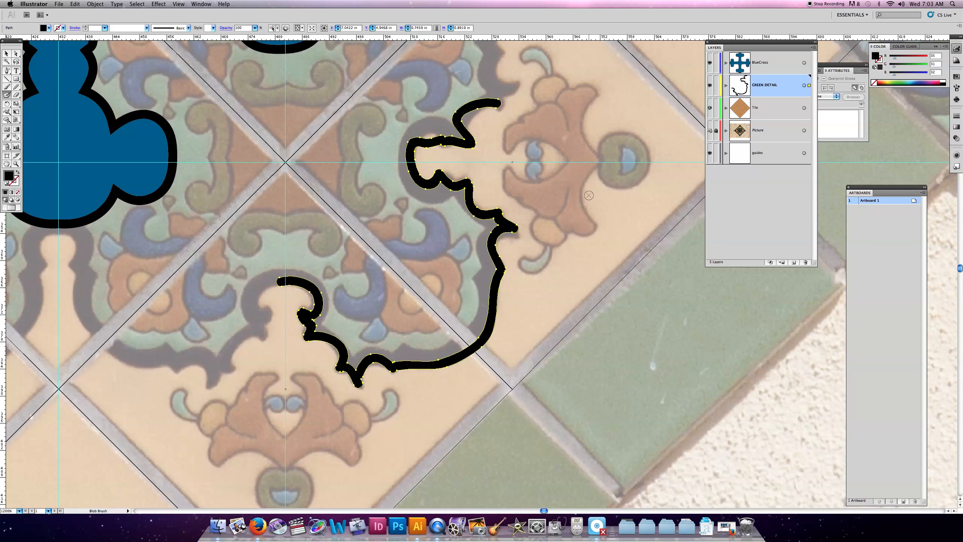
key("Delete")
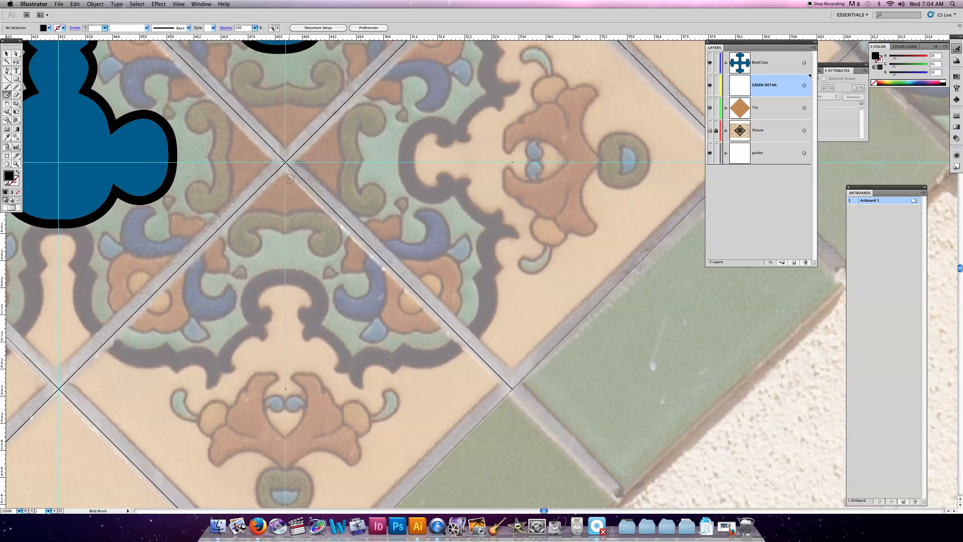
Enlarge the Blob Brush and paint thick strokes from the grout intersection, down the vertical guide to the border and diagonally along the grout line.
key("bracketright")
key("bracketright")
key("bracketright")
key("bracketright")
left_click_drag(286, 162, 286, 274)
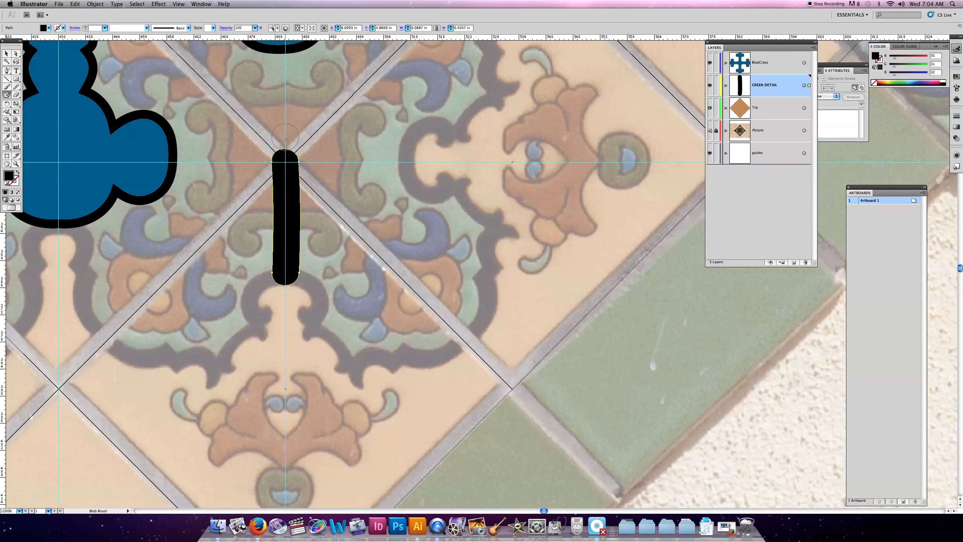
left_click_drag(291, 162, 466, 338)
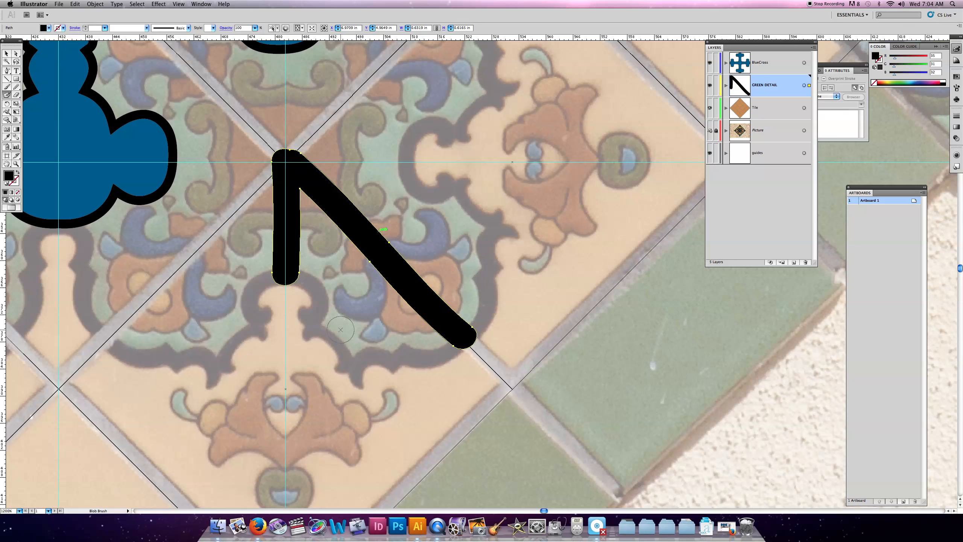
Trace the outer edge of the dark scalloped border with a smaller Blob Brush, joining the ends of the vertical and diagonal strokes.
key("[")
mouse_move(310, 291)
left_mouse_down()
mouse_move(314, 303)
mouse_move(301, 307)
mouse_move(307, 343)
mouse_move(330, 342)
mouse_move(339, 354)
left_mouse_up()
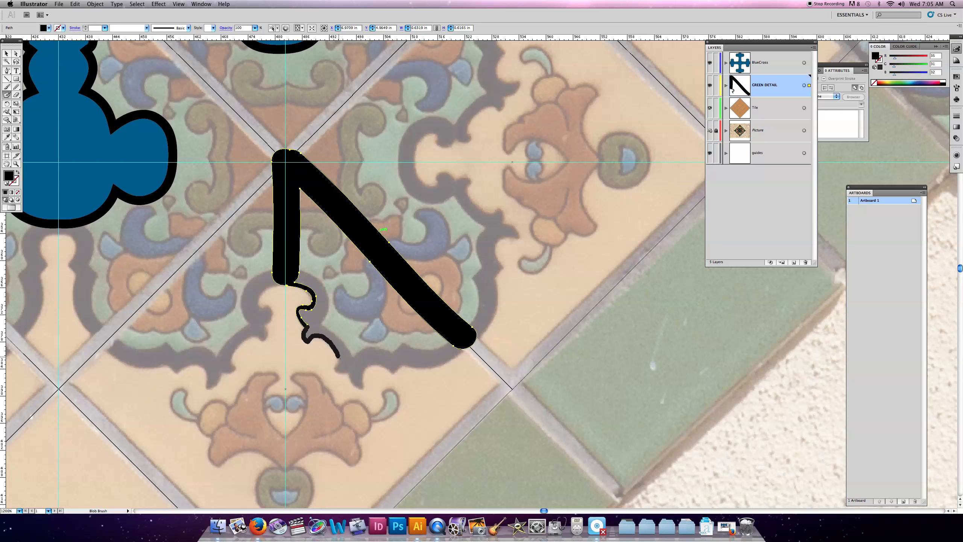
mouse_move(336, 371)
left_mouse_down()
mouse_move(350, 371)
mouse_move(364, 392)
mouse_move(364, 368)
mouse_move(431, 368)
mouse_move(473, 343)
left_mouse_up()
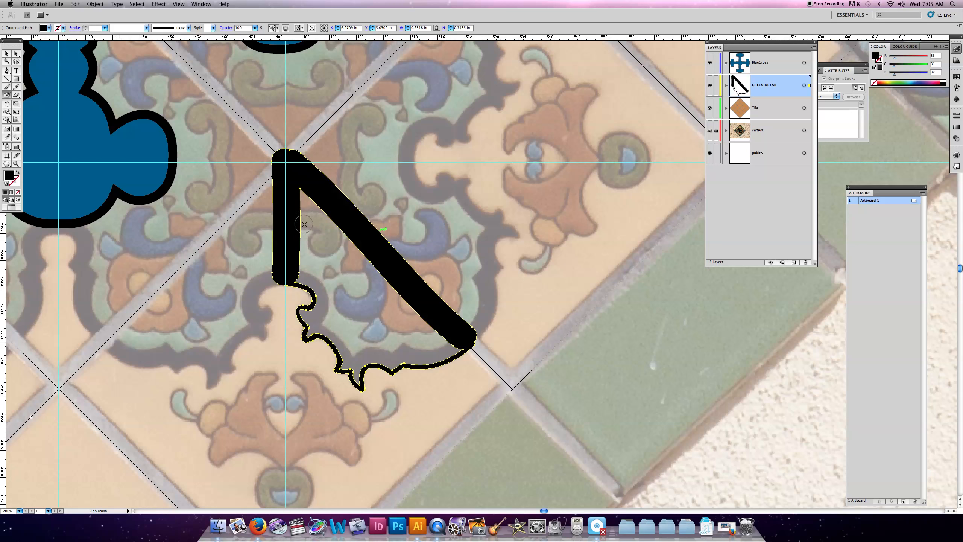
Paint the interior of the outlined shape solid black, including the small gaps along the scalloped edge.
mouse_move(302, 197)
left_mouse_down()
mouse_move(430, 335)
mouse_move(456, 343)
mouse_move(406, 346)
mouse_move(304, 217)
mouse_move(300, 270)
mouse_move(312, 270)
mouse_move(363, 320)
mouse_move(334, 309)
mouse_move(394, 357)
left_mouse_up()
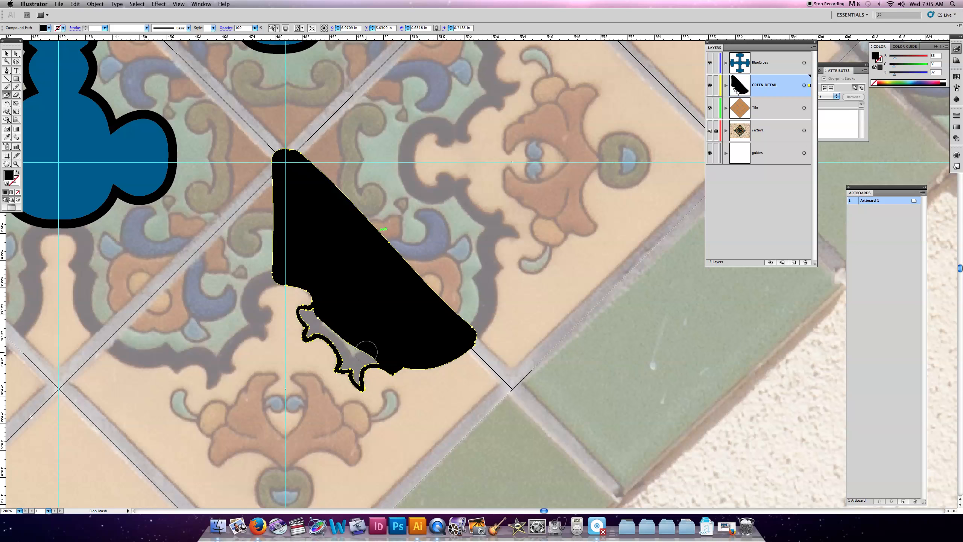
mouse_move(370, 352)
left_mouse_down()
mouse_move(379, 355)
mouse_move(308, 318)
left_mouse_up()
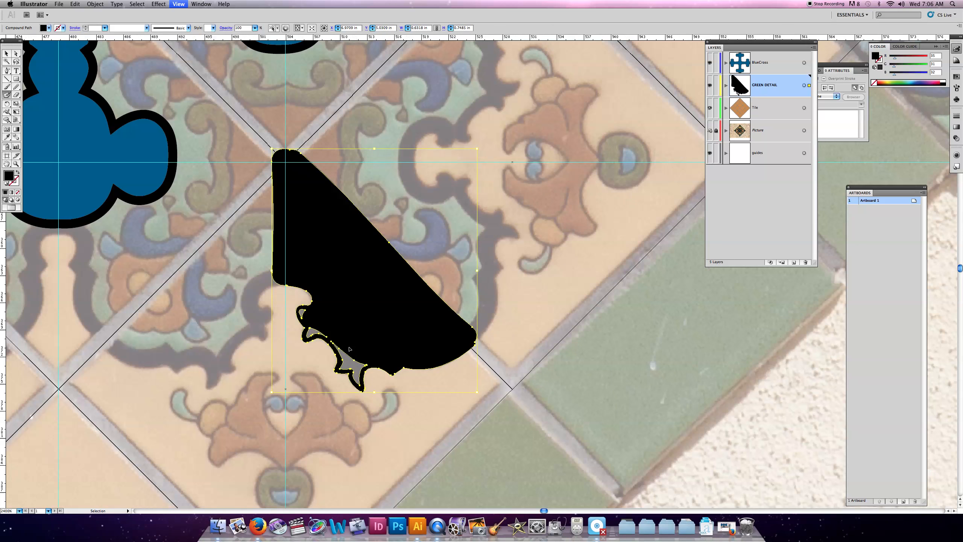
key("super+equal")
key("super+equal")
key("super+equal")
scroll(292, 349, "left", 10)
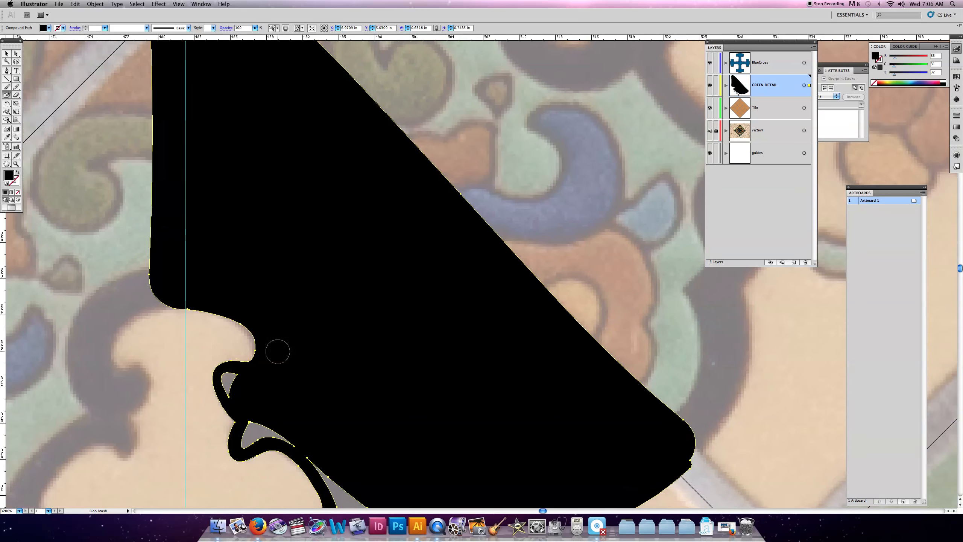
mouse_move(301, 389)
left_mouse_down()
mouse_move(301, 381)
mouse_move(328, 405)
mouse_move(316, 426)
mouse_move(331, 415)
mouse_move(371, 428)
left_mouse_up()
scroll(334, 400, "down", 1)
scroll(335, 391, "down", 1)
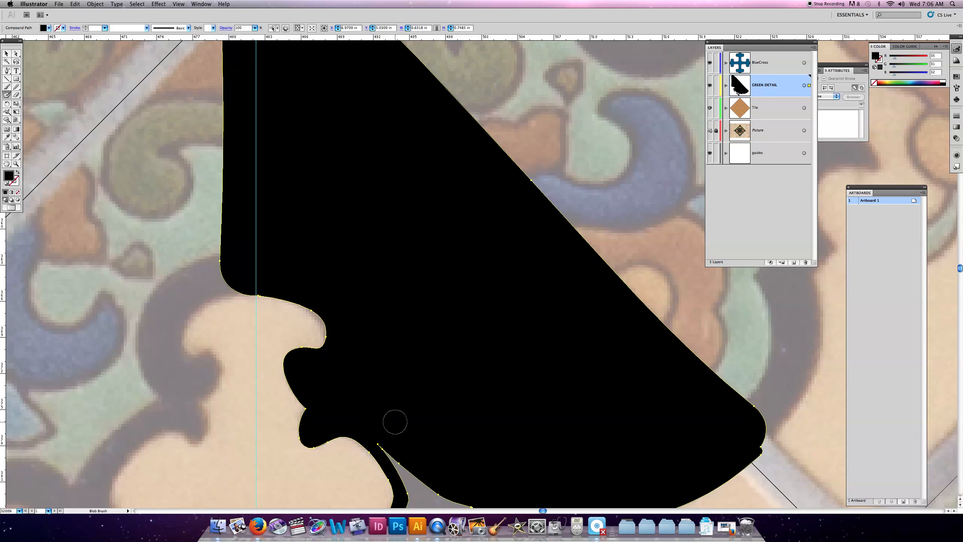
scroll(436, 378, "down", 5)
scroll(427, 404, "down", 1)
mouse_move(382, 340)
left_mouse_down()
mouse_move(410, 368)
mouse_move(405, 414)
mouse_move(427, 416)
mouse_move(453, 461)
mouse_move(446, 425)
mouse_move(464, 405)
mouse_move(423, 386)
left_mouse_up()
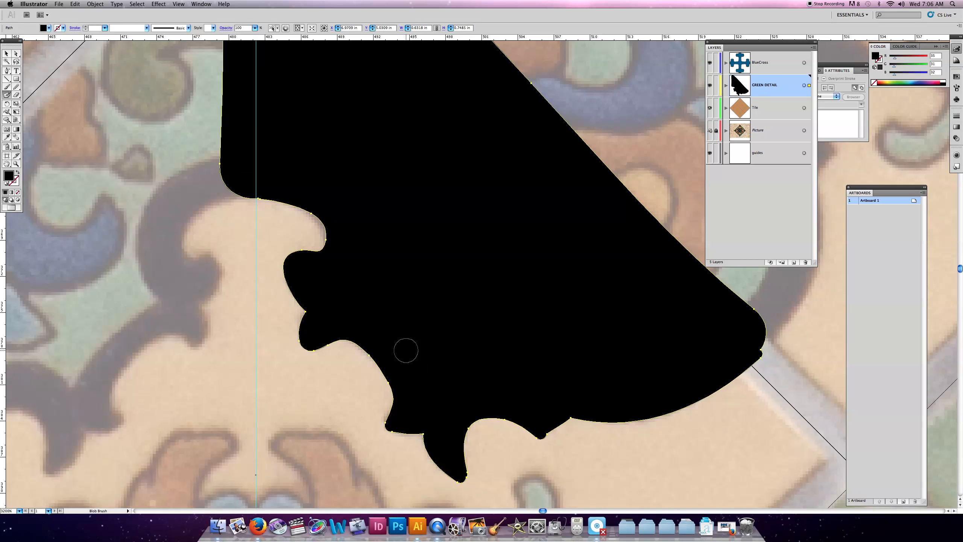
scroll(403, 353, "right", 1)
scroll(403, 353, "right", 5)
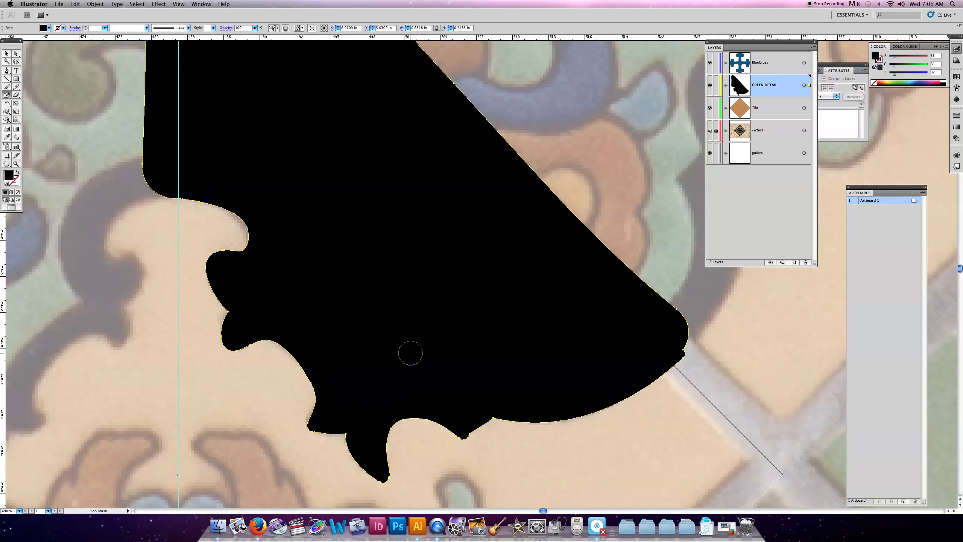
Smooth the bumps along the black shape's scalloped edge and its outer corner by the grout line with the Smooth tool.
key("super+minus")
key("super+minus")
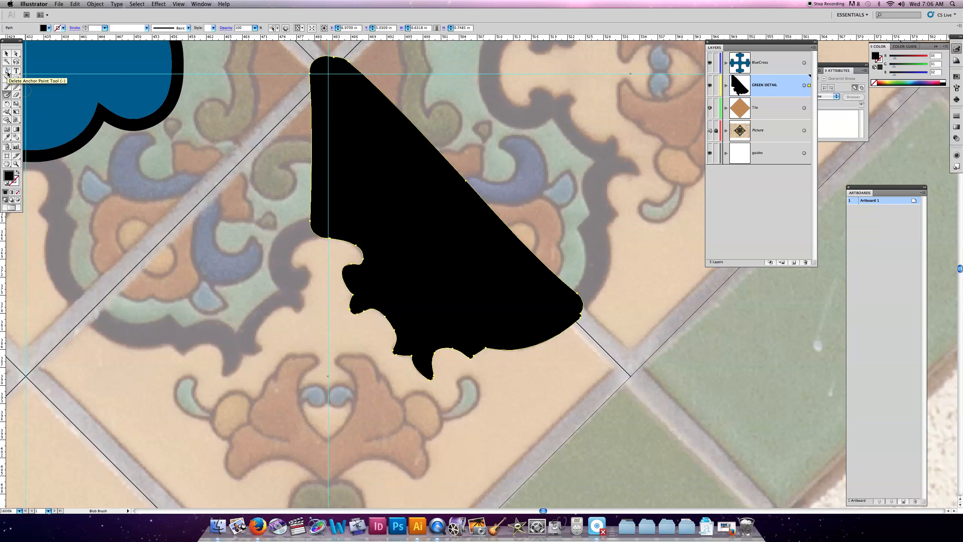
left_click(17, 89)
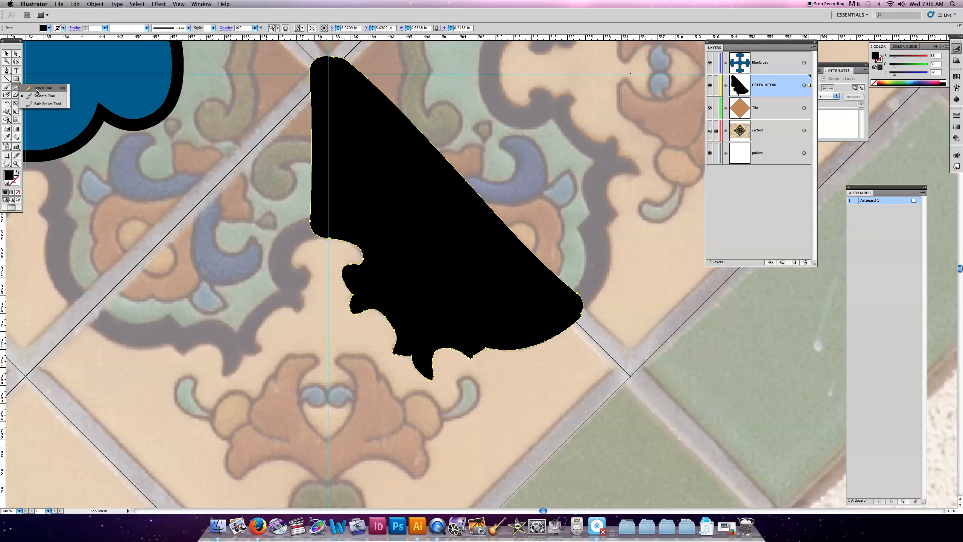
left_click(17, 90)
left_click(16, 89)
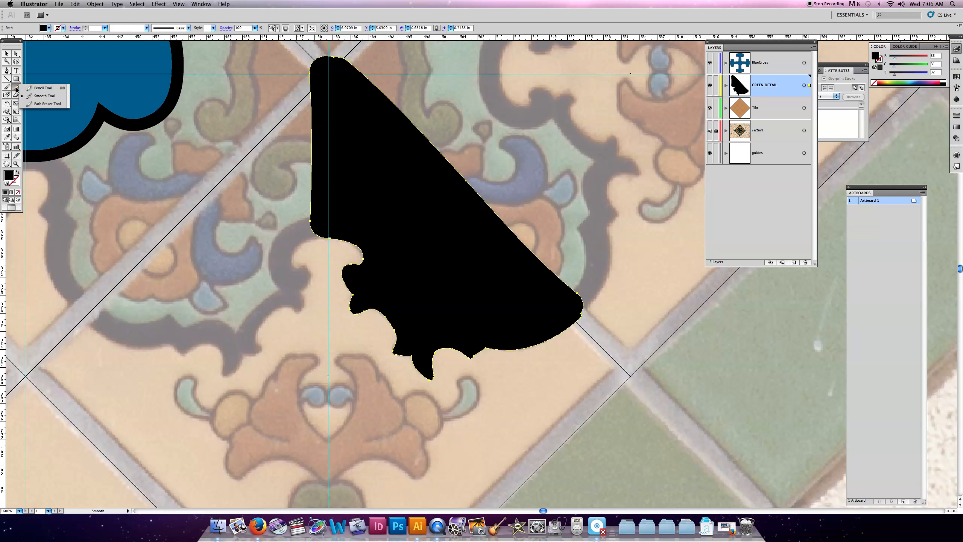
left_click(38, 97)
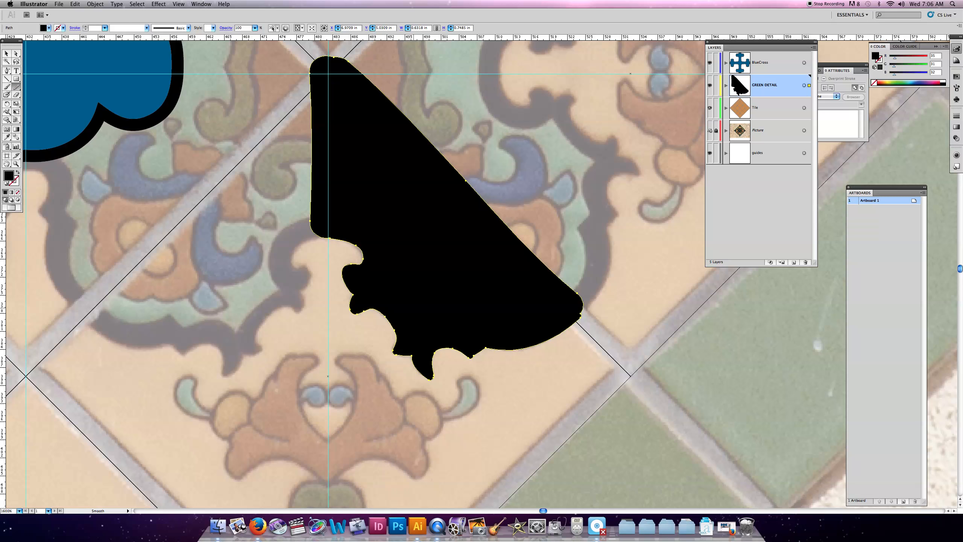
key("super+equal")
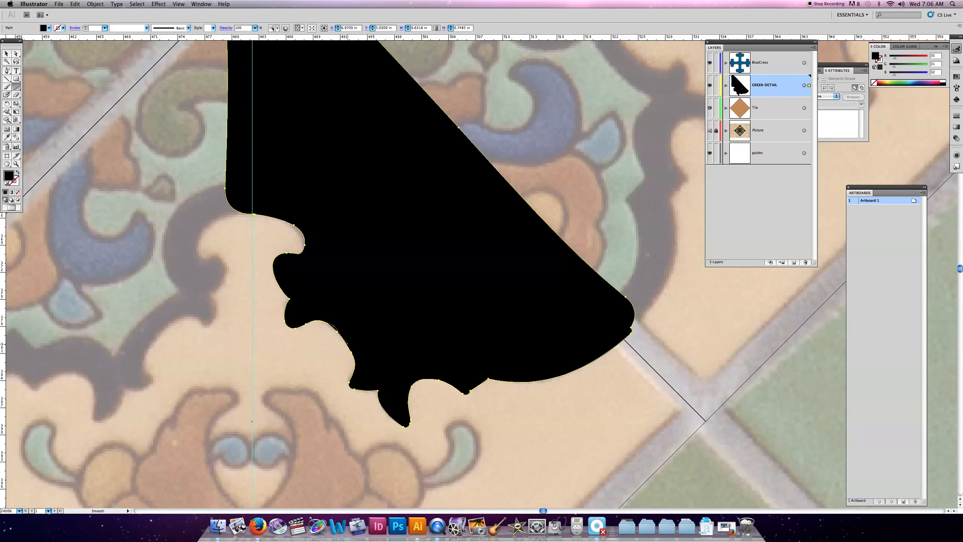
left_click_drag(354, 362, 354, 362)
left_click_drag(284, 314, 285, 315)
left_click_drag(281, 222, 283, 223)
left_click_drag(292, 223, 302, 252)
left_click_drag(477, 388, 479, 388)
left_click_drag(637, 322, 626, 341)
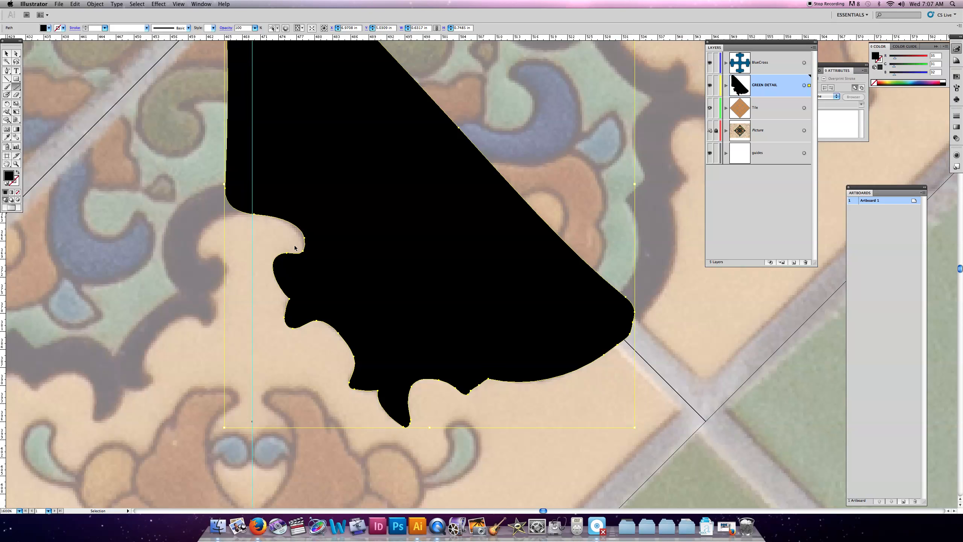
Fill the smoothed shape with the green swatch.
key("super+minus")
key("super+minus")
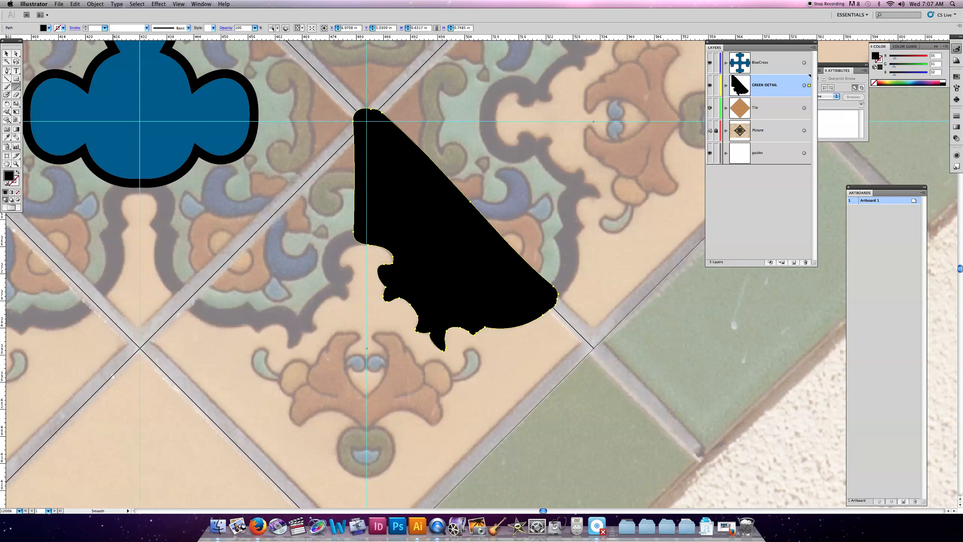
left_click(49, 29)
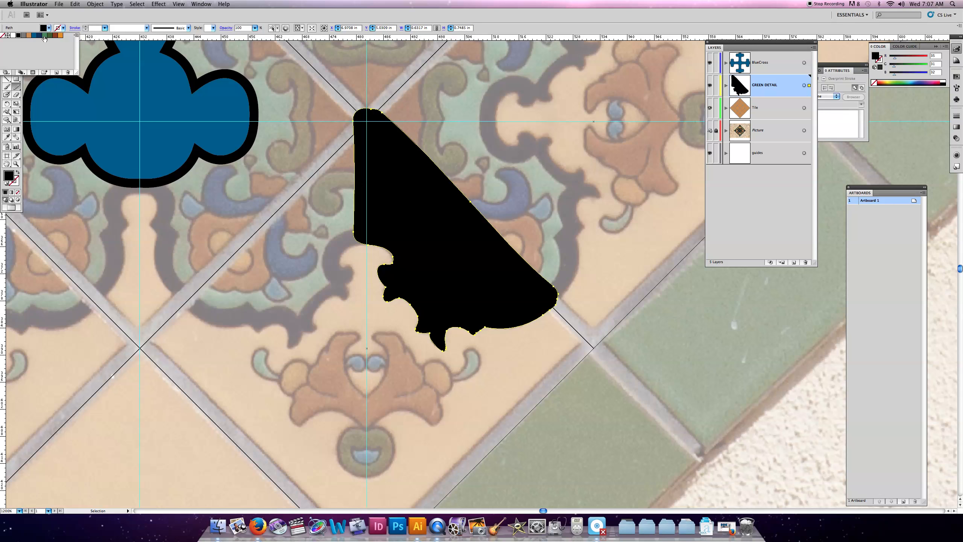
left_click(45, 36)
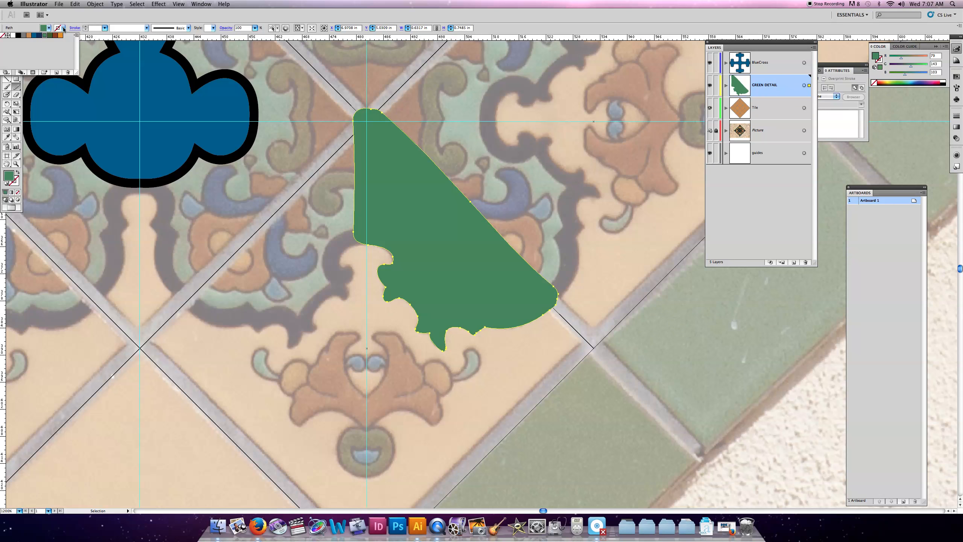
Give the green shape a black 2 pt stroke and deselect it.
left_click(64, 29)
left_click(18, 35)
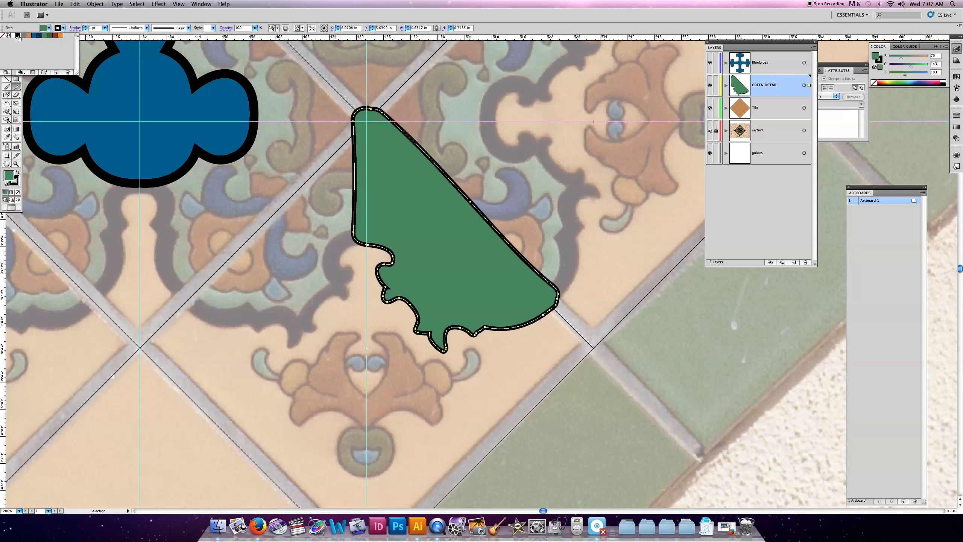
left_click(105, 27)
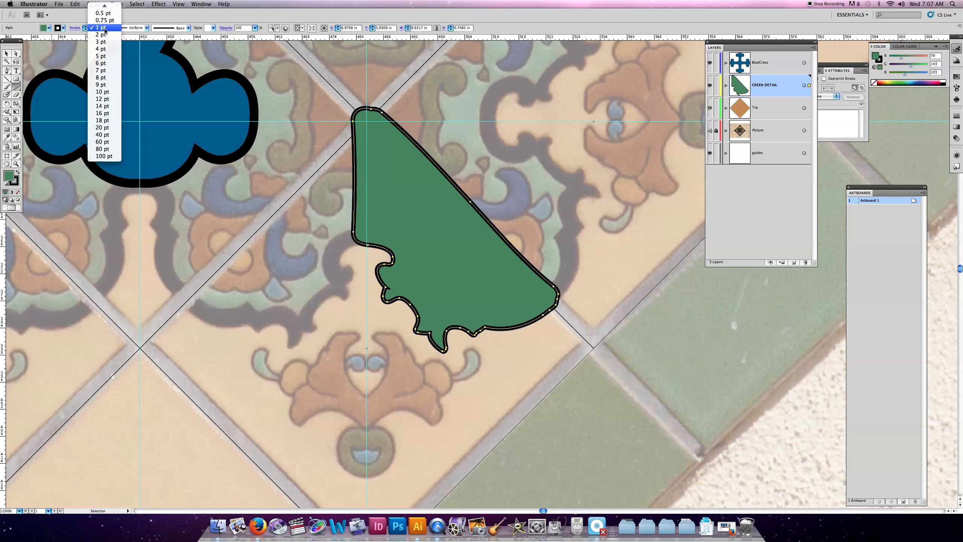
left_click(102, 35)
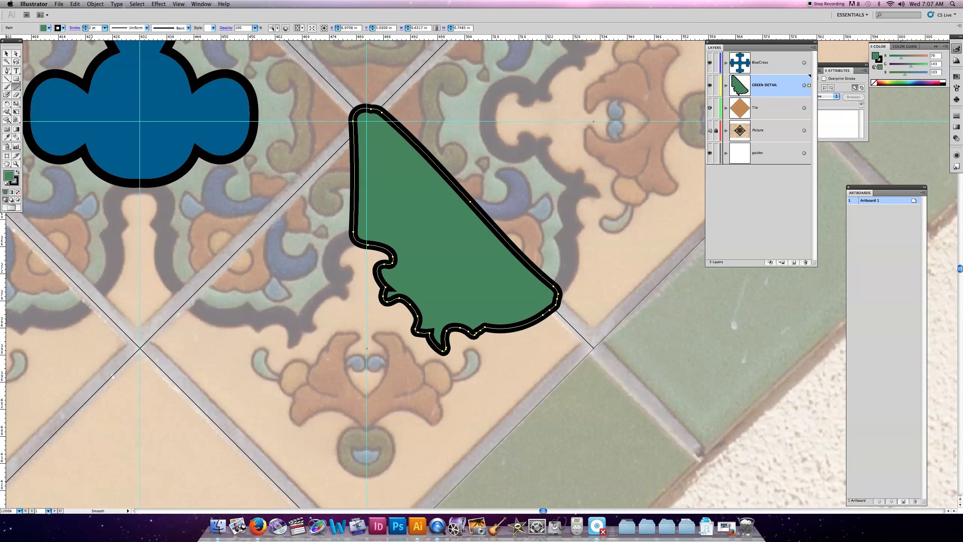
left_click(7, 53)
left_click(96, 224)
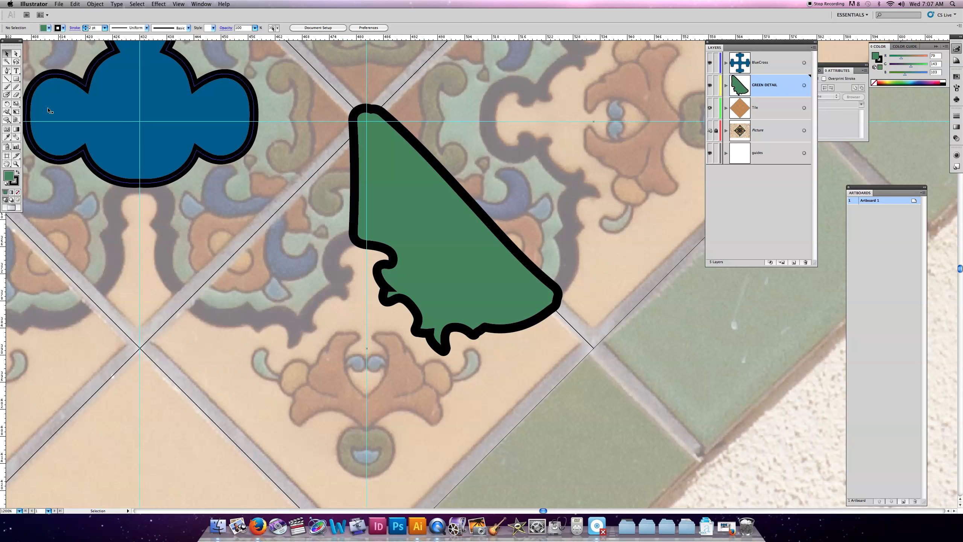
Smooth the lower-left scalloped edge of the green shape around its inward notch with the Smooth tool.
left_click(426, 165)
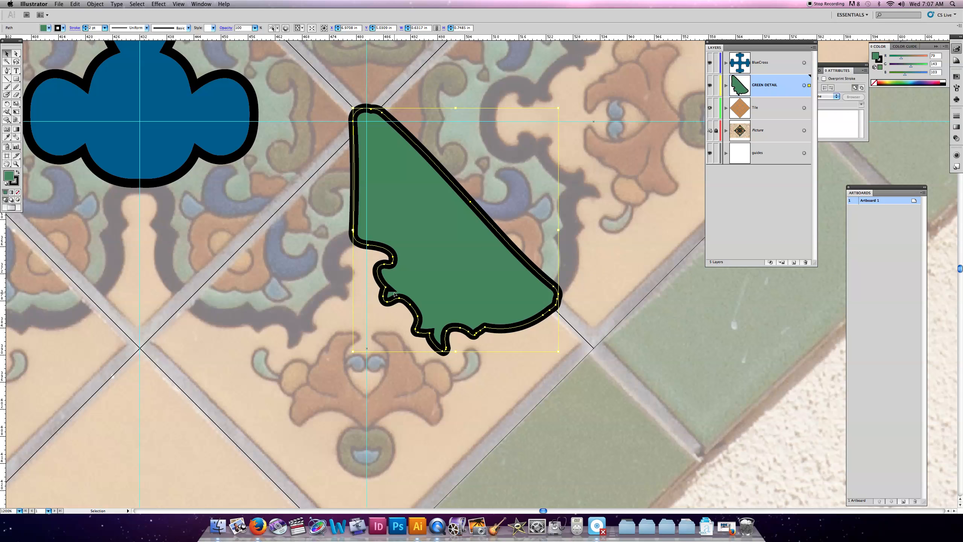
key("a")
key("super+equal")
key("v")
key("super+equal")
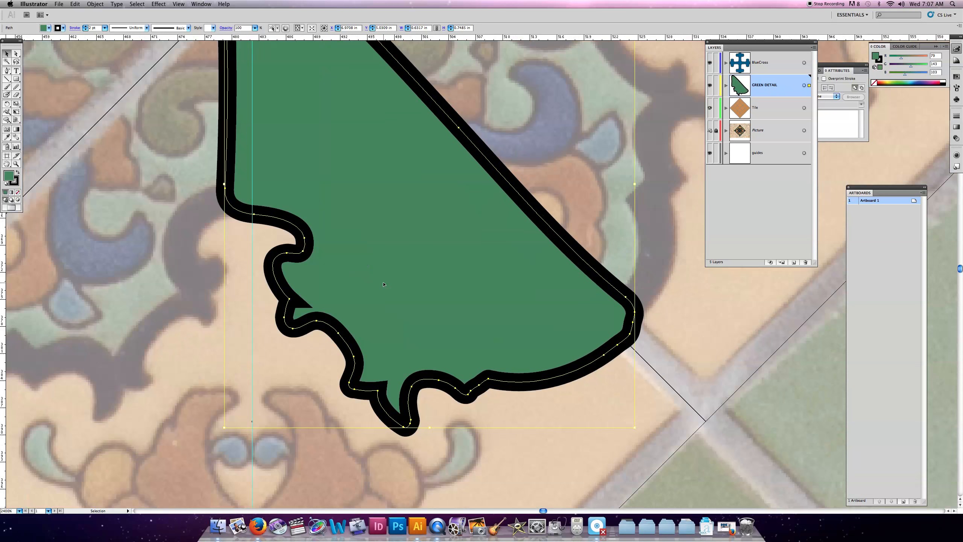
left_click(725, 86)
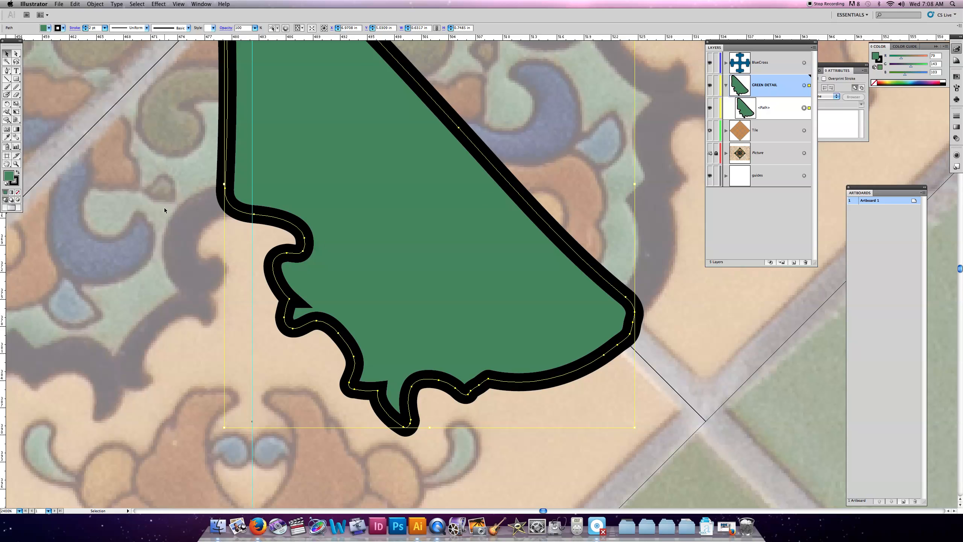
left_click(17, 87)
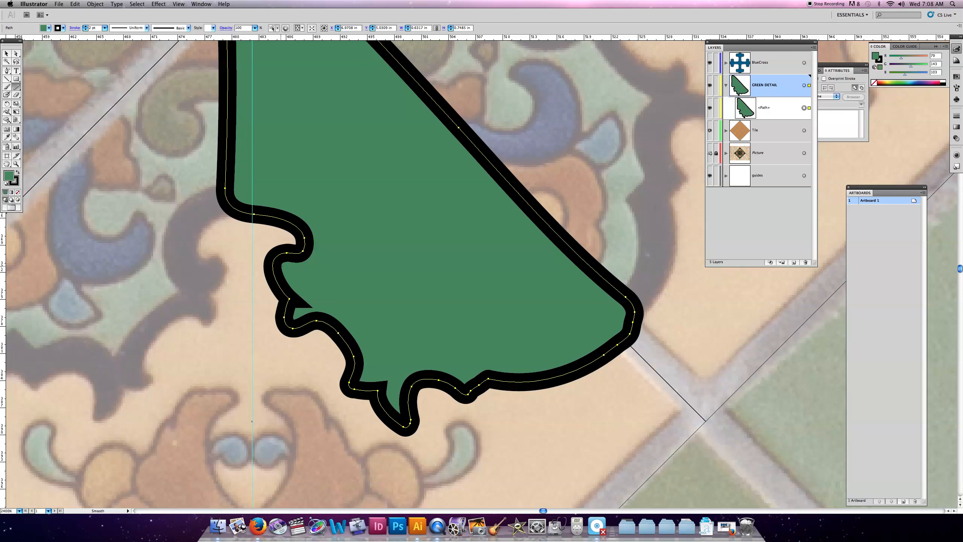
left_click_drag(287, 309, 282, 285)
Move the notch's anchor point outward to open up the green shape's edge, and smooth that stretch and the bump along the lower edge.
left_click(16, 53)
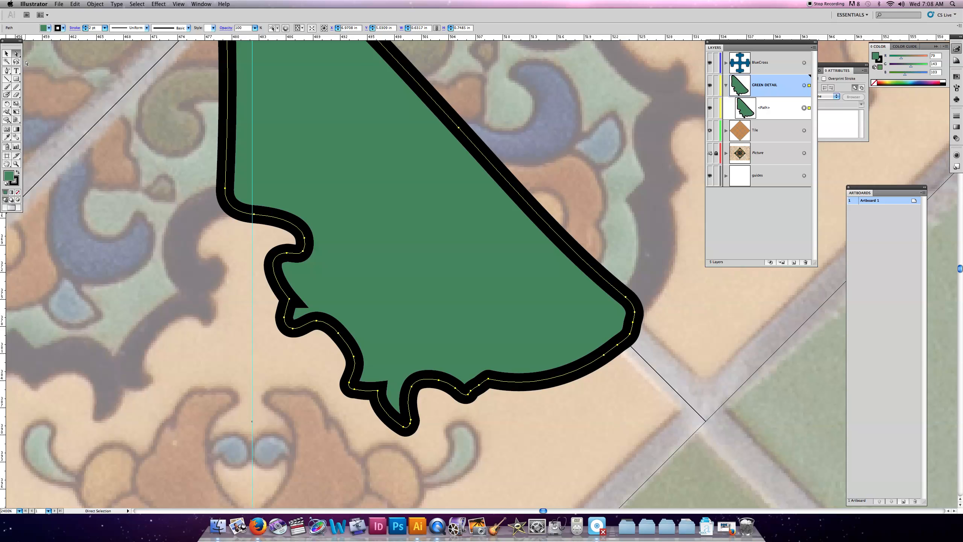
left_click(289, 299)
left_click_drag(291, 300, 277, 286)
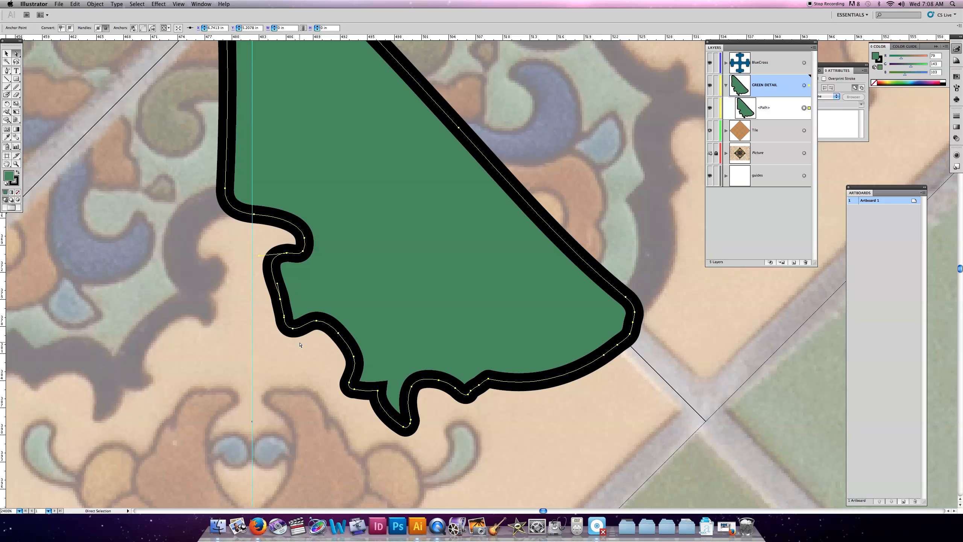
left_click(17, 87)
left_click_drag(278, 302, 288, 327)
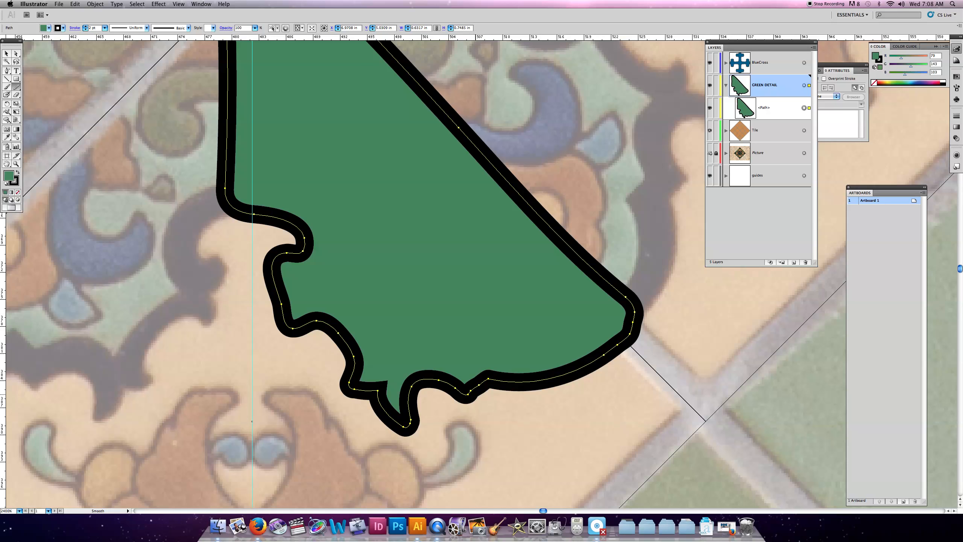
mouse_move(470, 391)
left_mouse_down()
mouse_move(489, 380)
mouse_move(470, 391)
left_mouse_up()
Hide the GREEN DETAIL layer to uncover the grout-line intersection beneath the shape's upper corner.
scroll(443, 352, "up", 1)
scroll(417, 358, "up", 5)
key("super+minus")
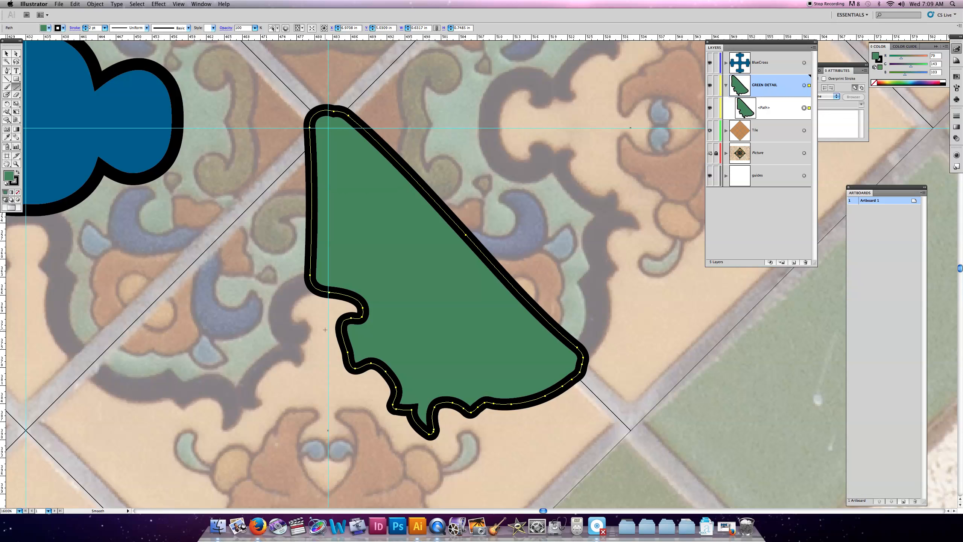
key("v")
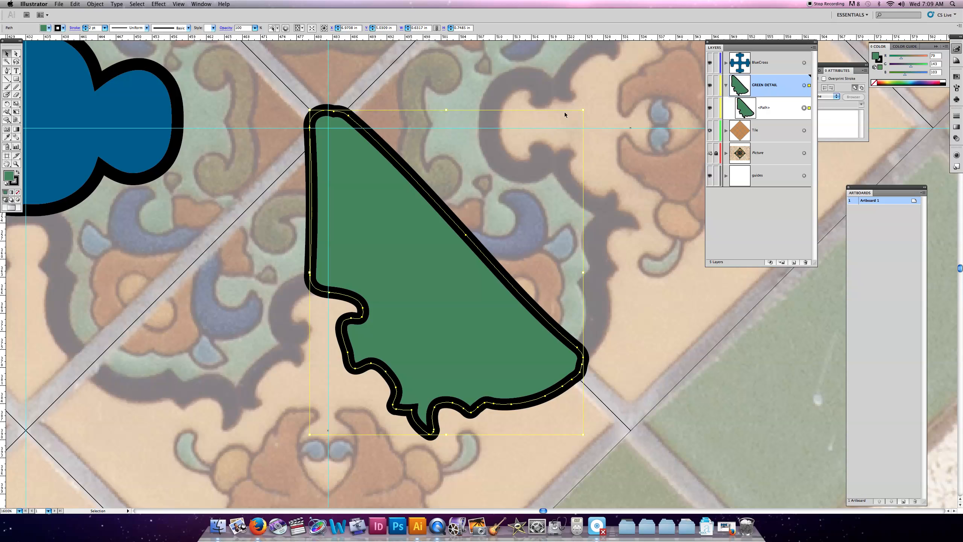
left_click(710, 86)
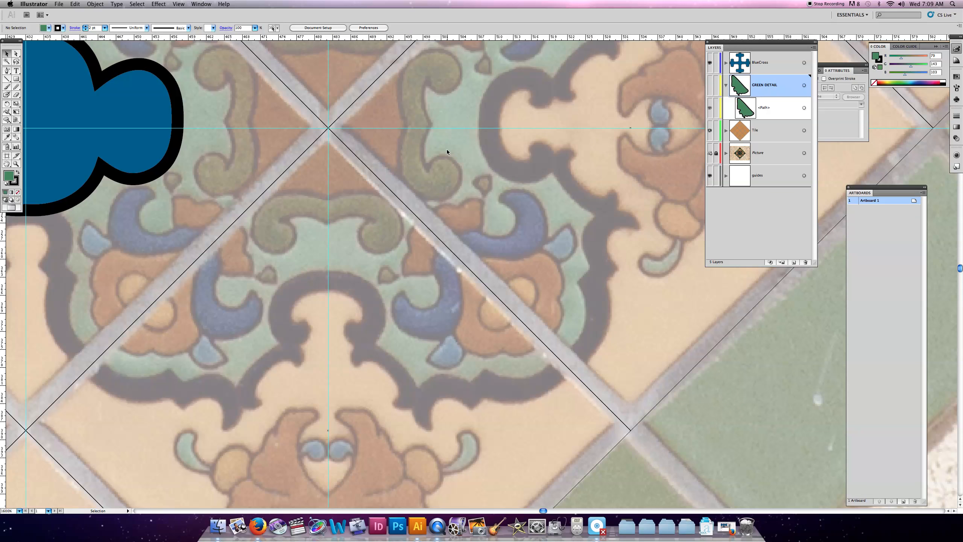
left_click_drag(330, 129, 329, 129)
key("super+minus")
key("super+minus")
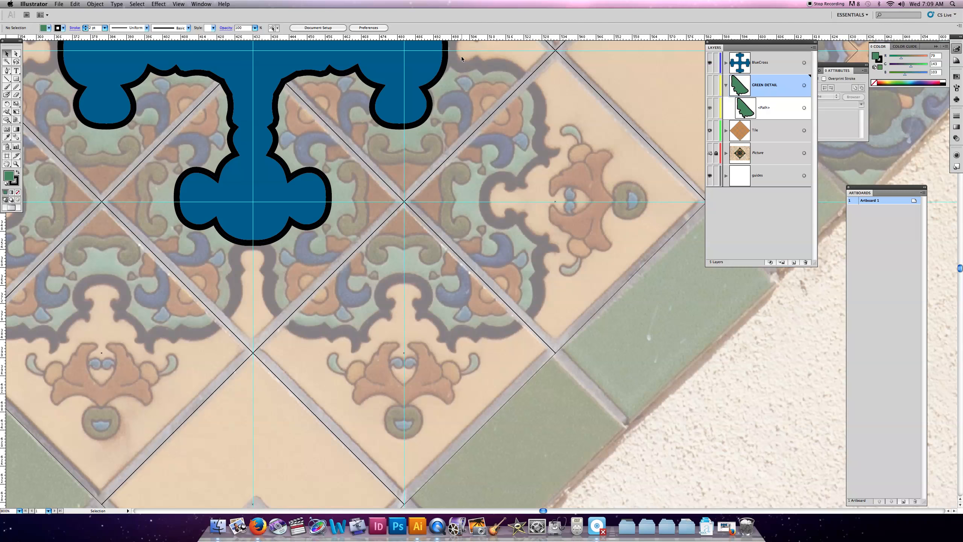
Place horizontal and vertical guides crossing at the grout intersection on the guides layer, and show the GREEN DETAIL layer again.
left_click(776, 179)
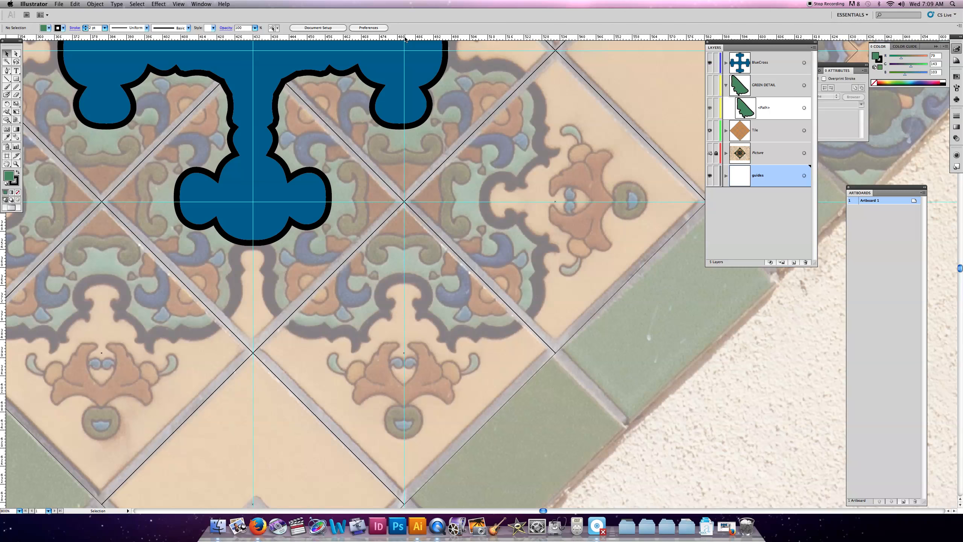
left_click_drag(405, 38, 405, 202)
left_click_drag(3, 244, 404, 201)
left_click(710, 93)
left_click(709, 107)
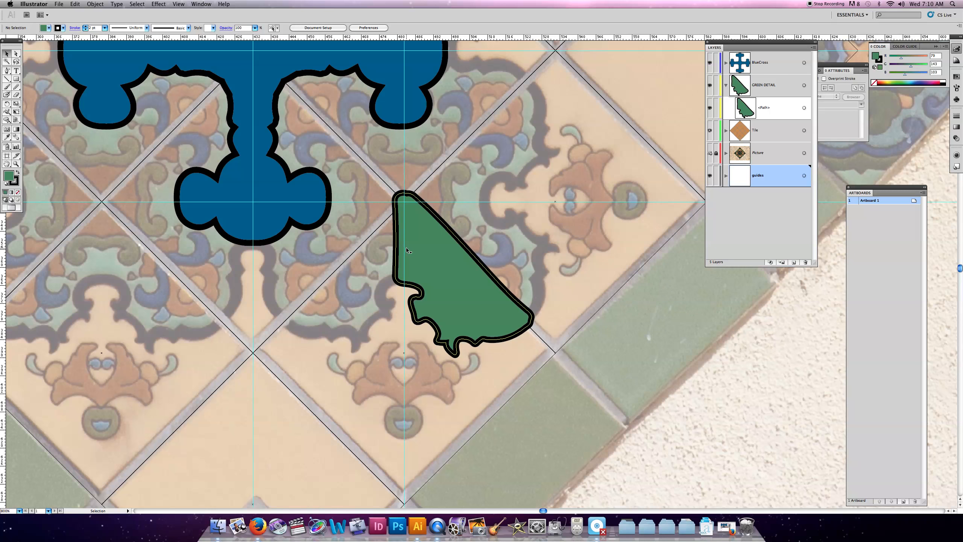
left_click(6, 106)
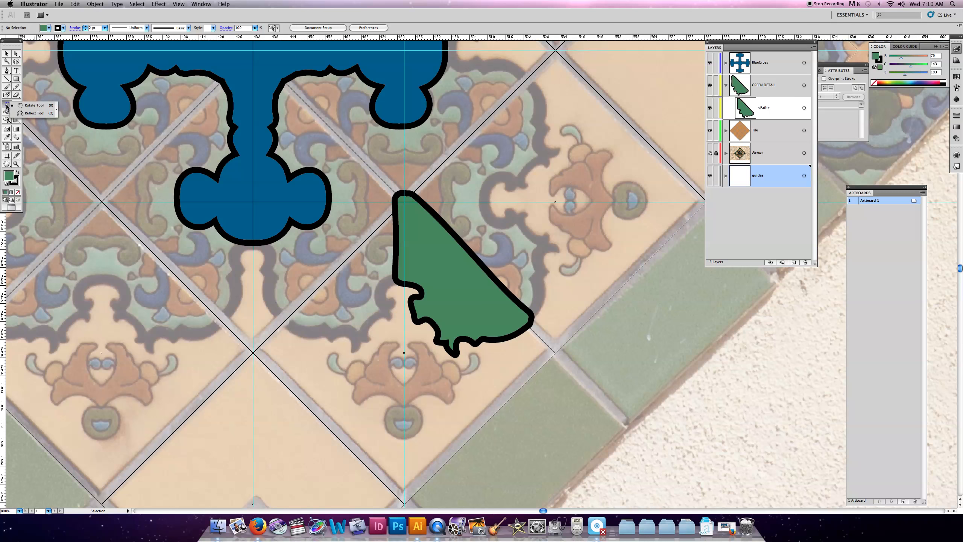
left_click_drag(7, 107, 22, 113)
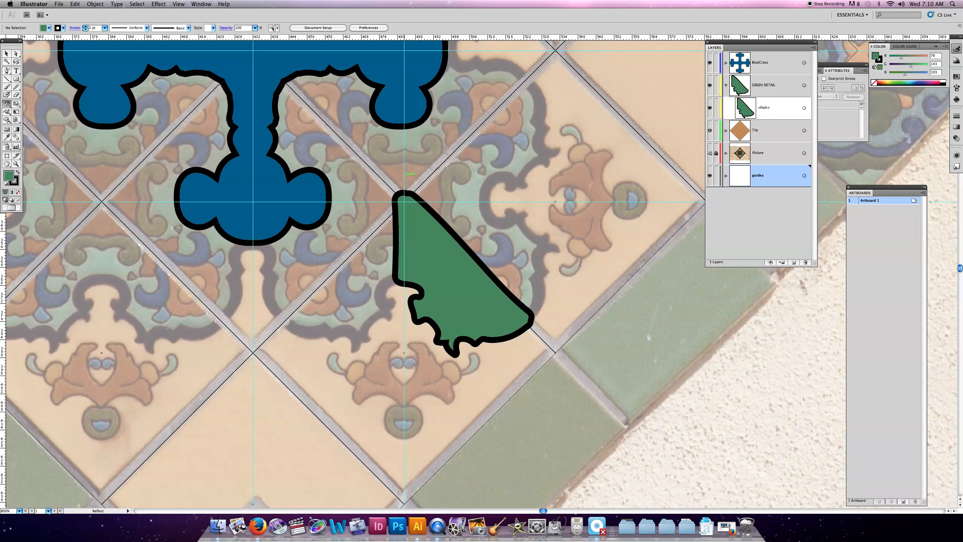
left_click(404, 175, "alt")
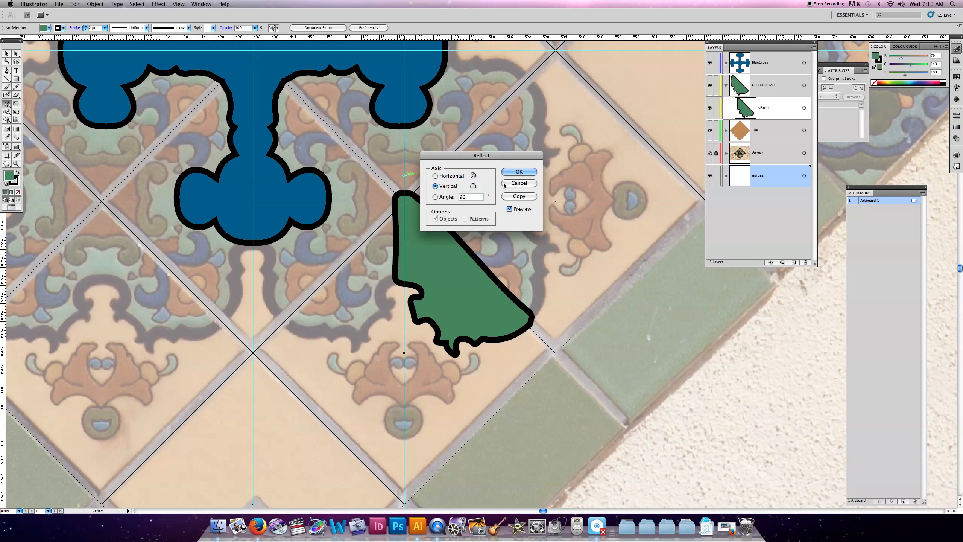
left_click(519, 183)
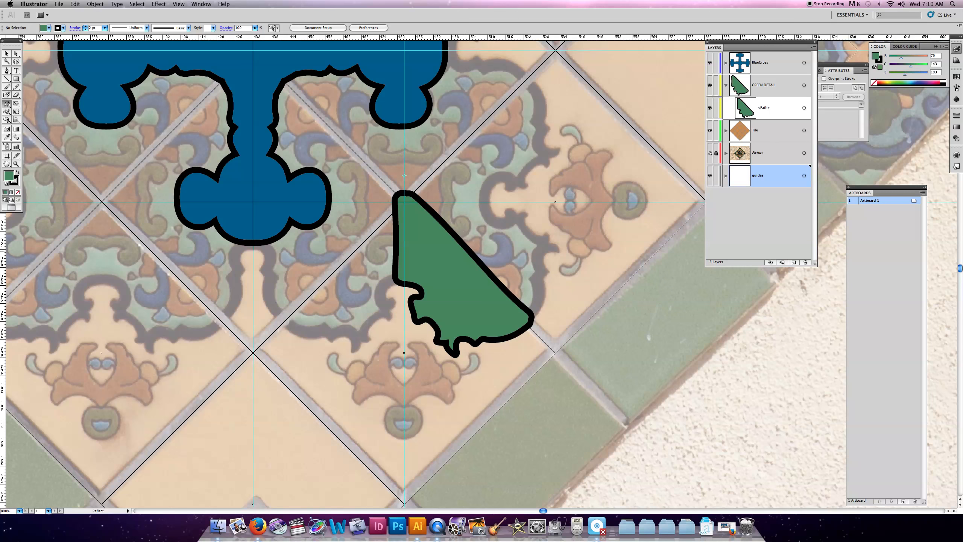
left_click(7, 53)
left_click(449, 234)
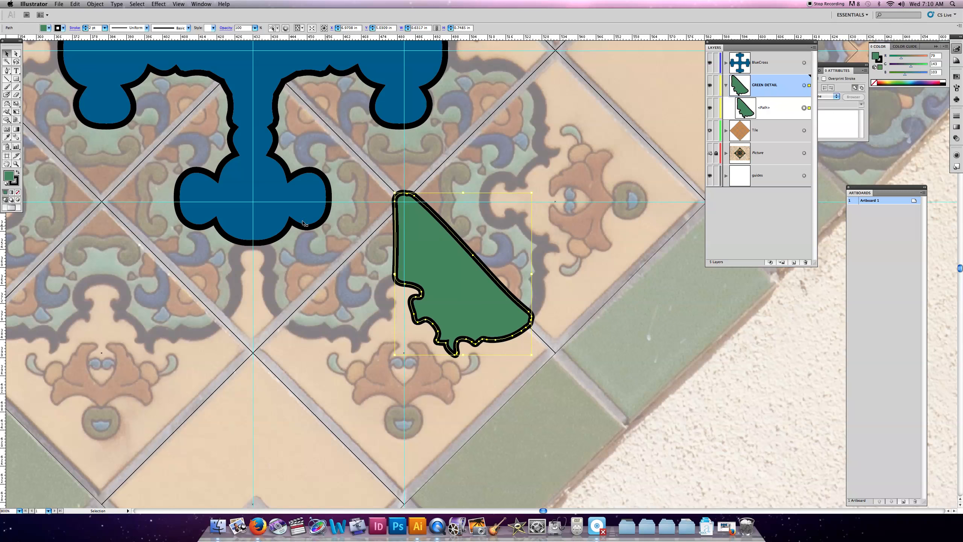
left_click(6, 105)
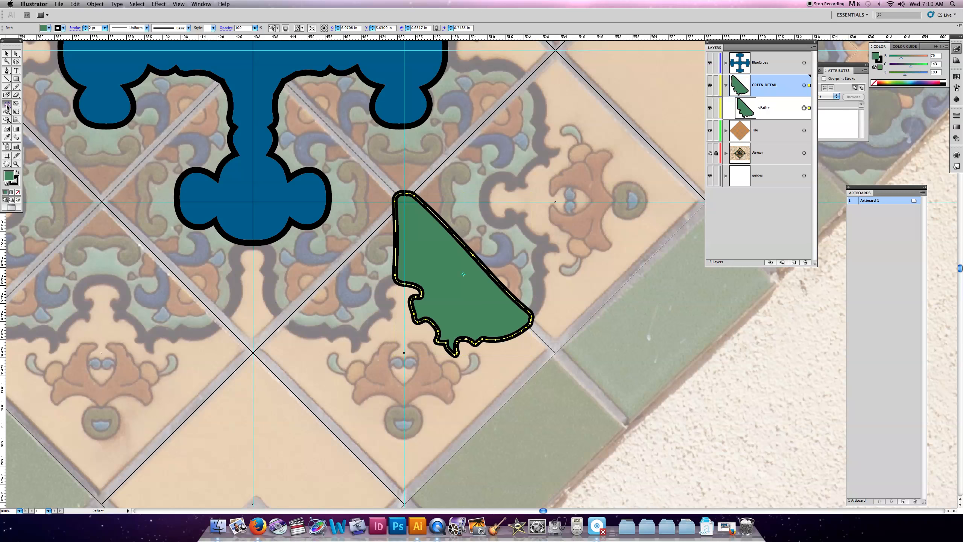
key("v")
left_click(319, 267)
key("o")
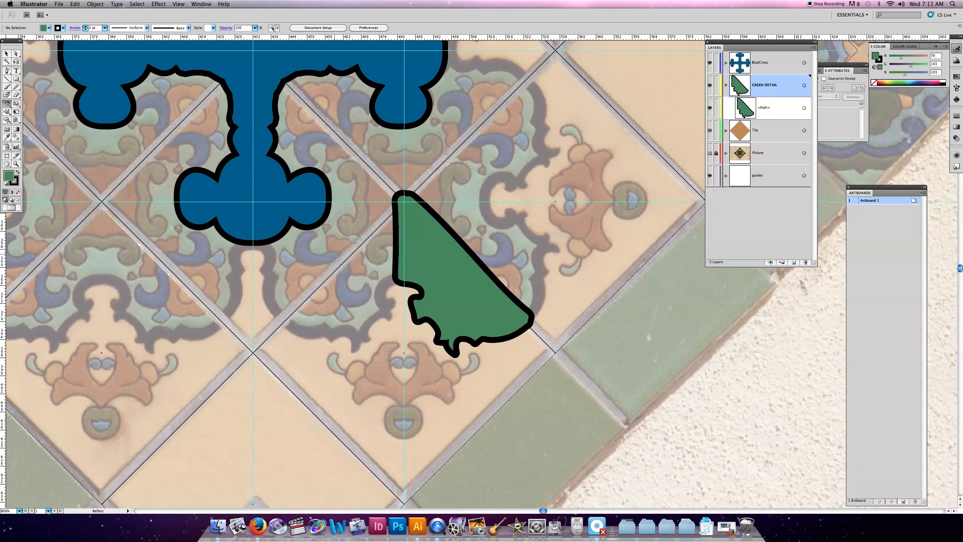
Create a mirrored copy of the green shape with the Reflect tool, using a vertical axis set on the guide through the grout intersection.
key("v")
left_click(398, 250)
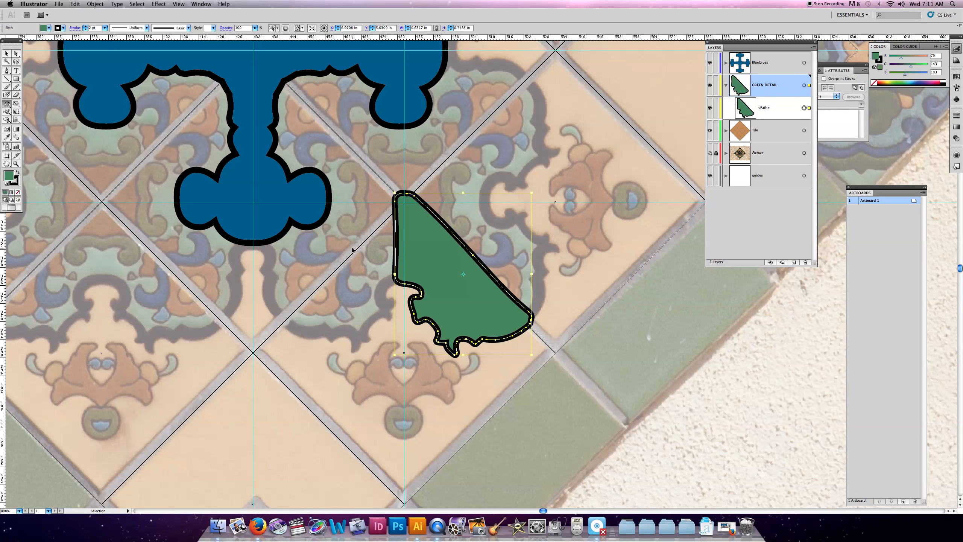
key("o")
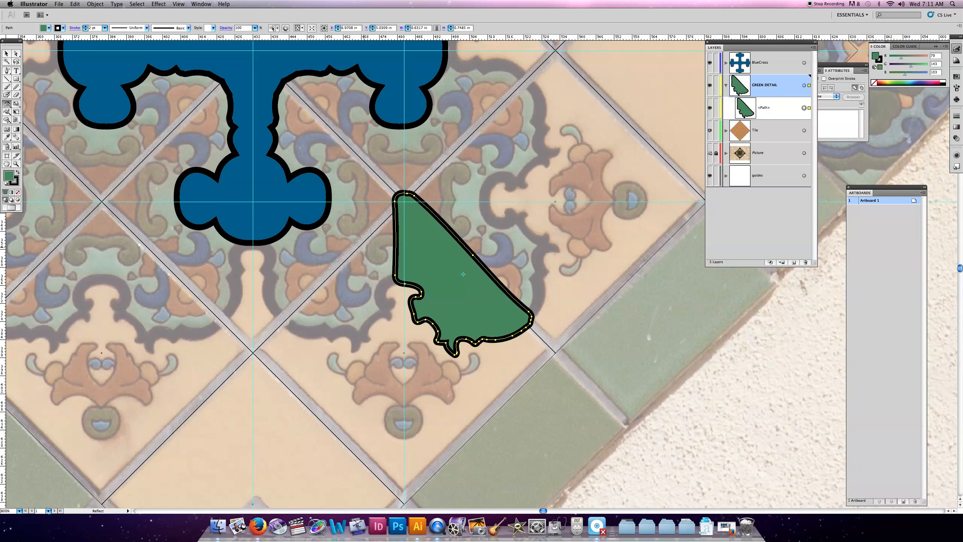
key("v")
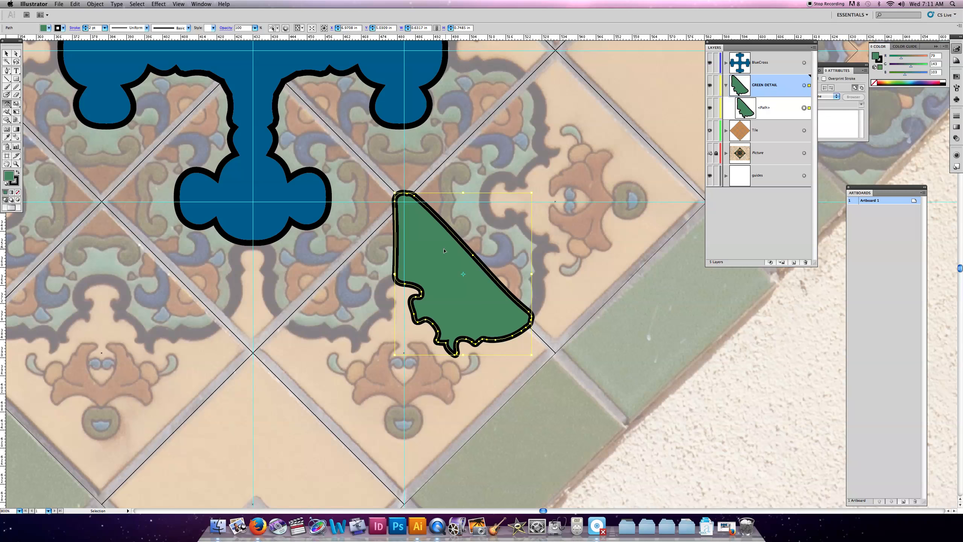
key("o")
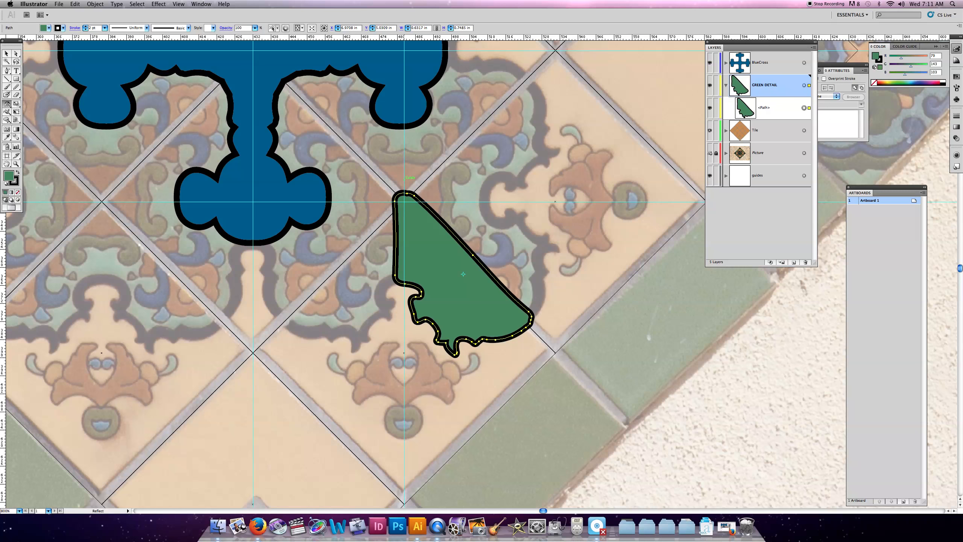
left_click(404, 178, "alt")
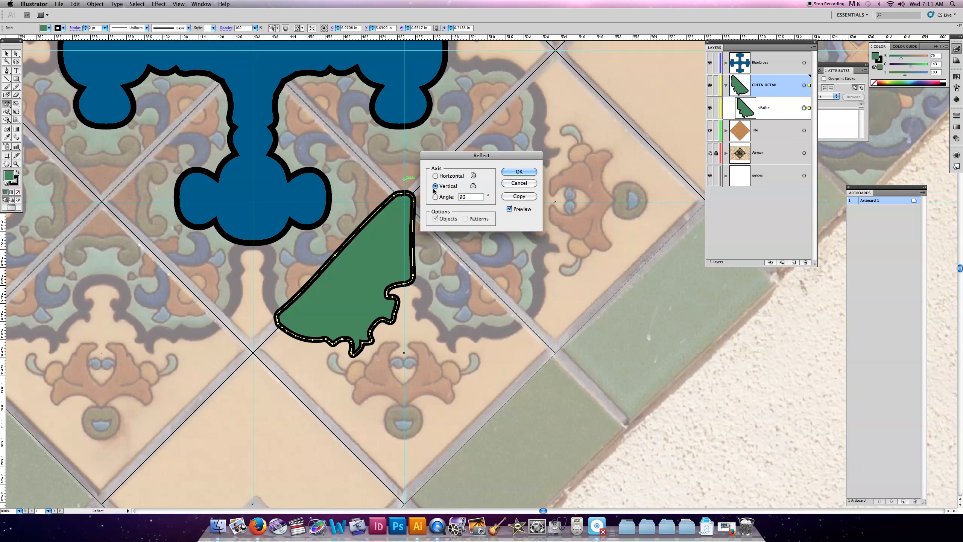
left_click(510, 209)
left_click(509, 210)
left_click(514, 198)
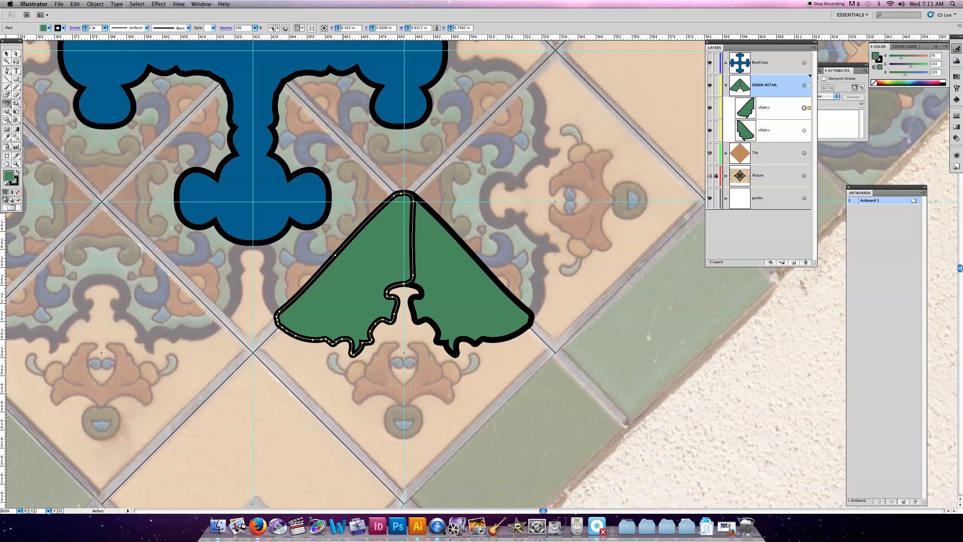
Select both green halves and merge them into one shape across their overlap with the Shape Builder tool.
left_click(8, 121)
key("v")
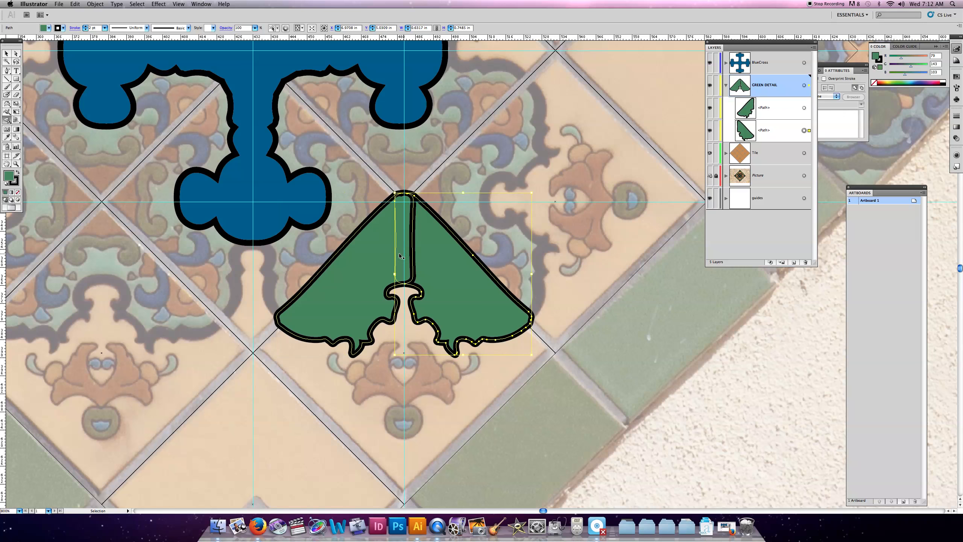
left_click(415, 252)
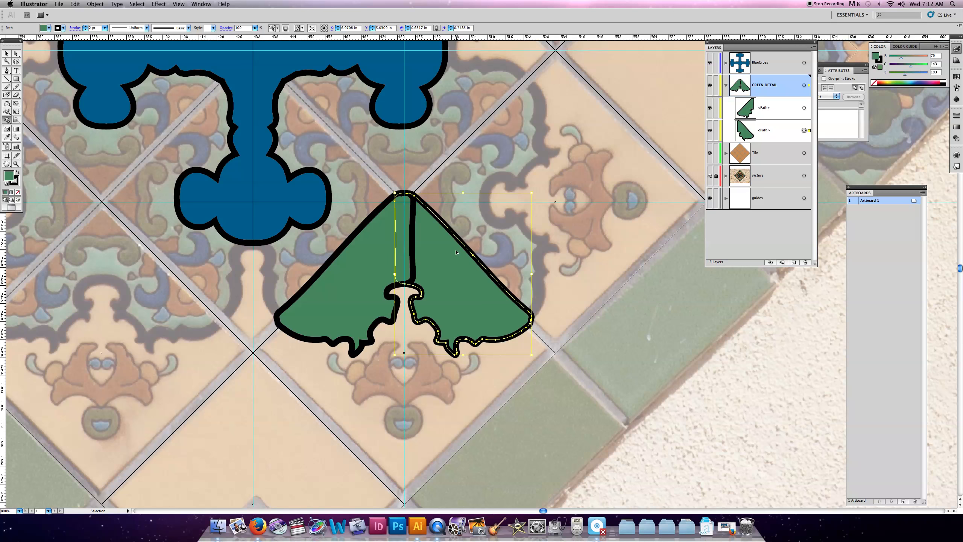
left_click(349, 243, "shift")
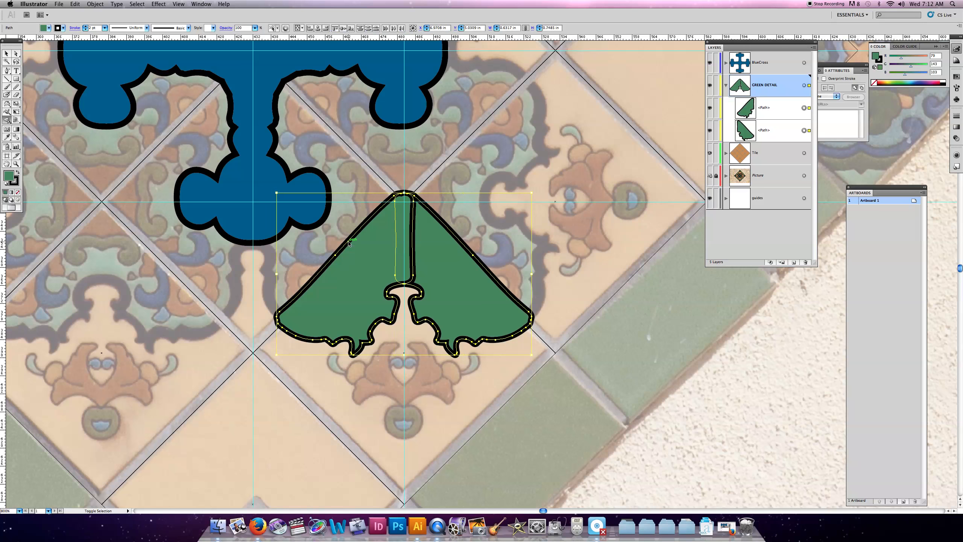
key("shift+m")
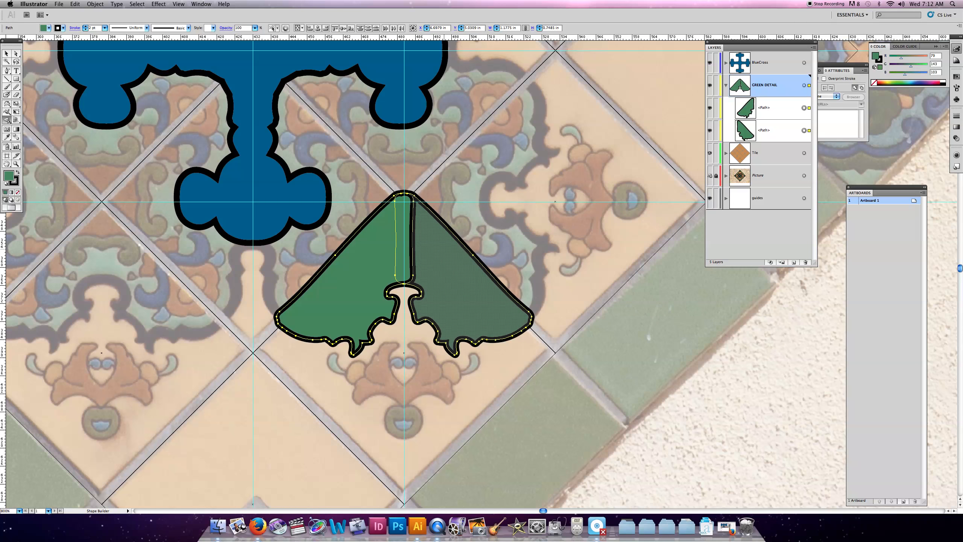
left_click_drag(364, 259, 429, 261)
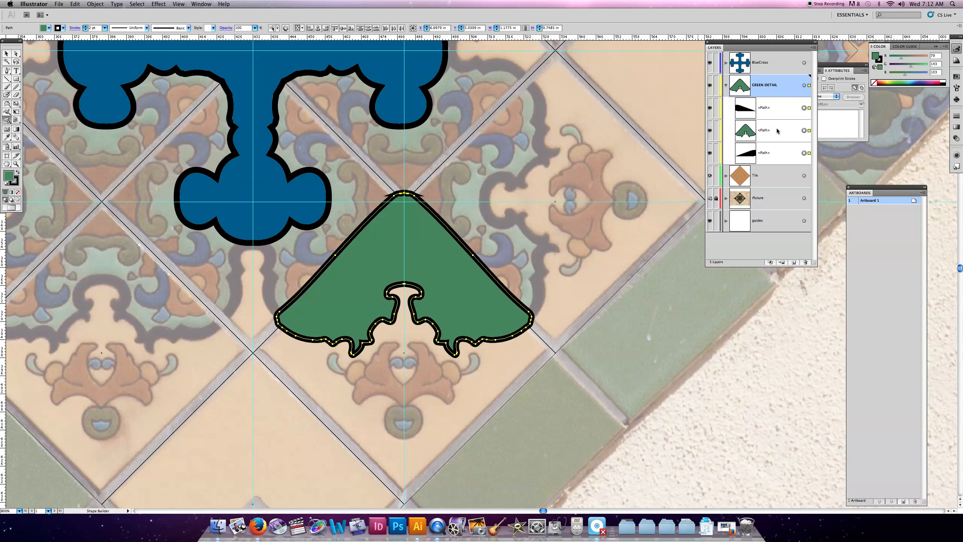
Delete the two leftover black sliver paths from the GREEN DETAIL layer.
left_click(804, 108)
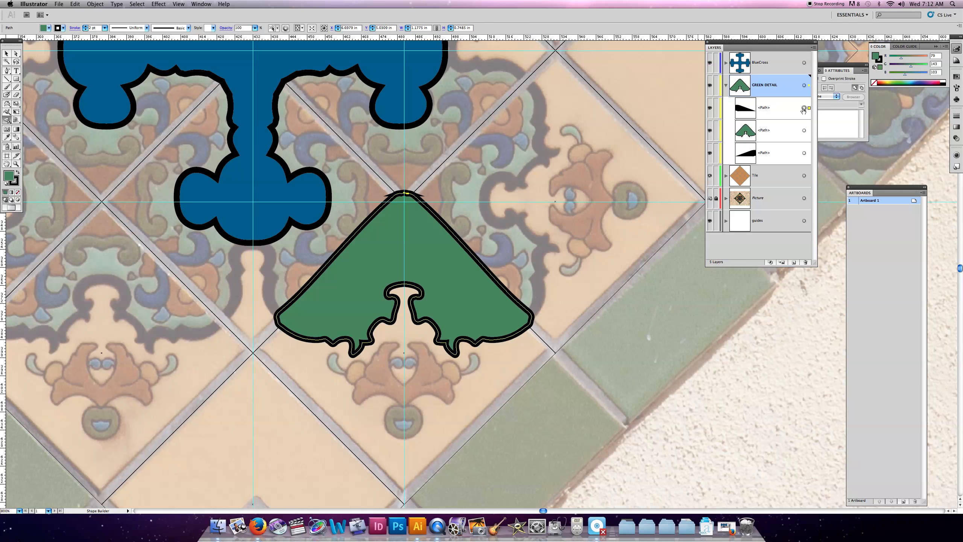
key("Delete")
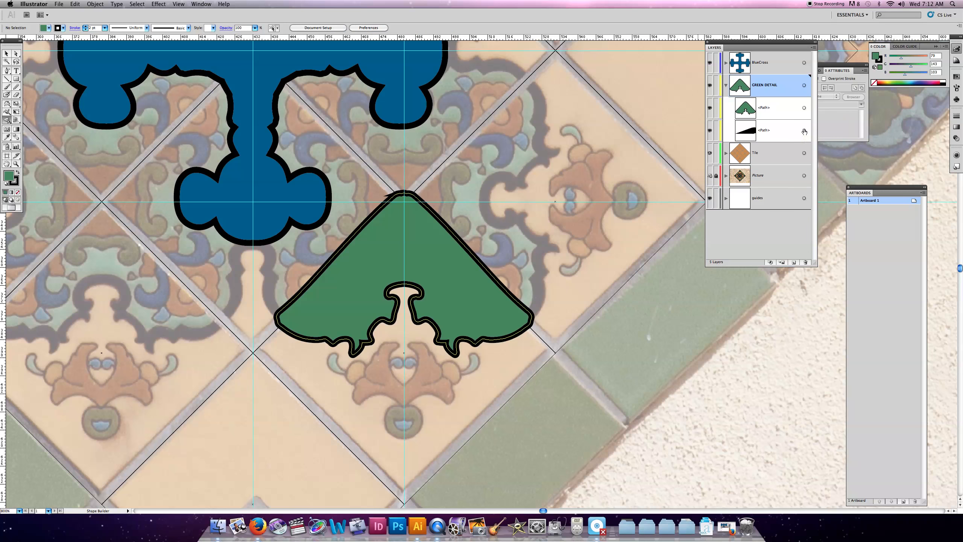
left_click(805, 130)
key("Delete")
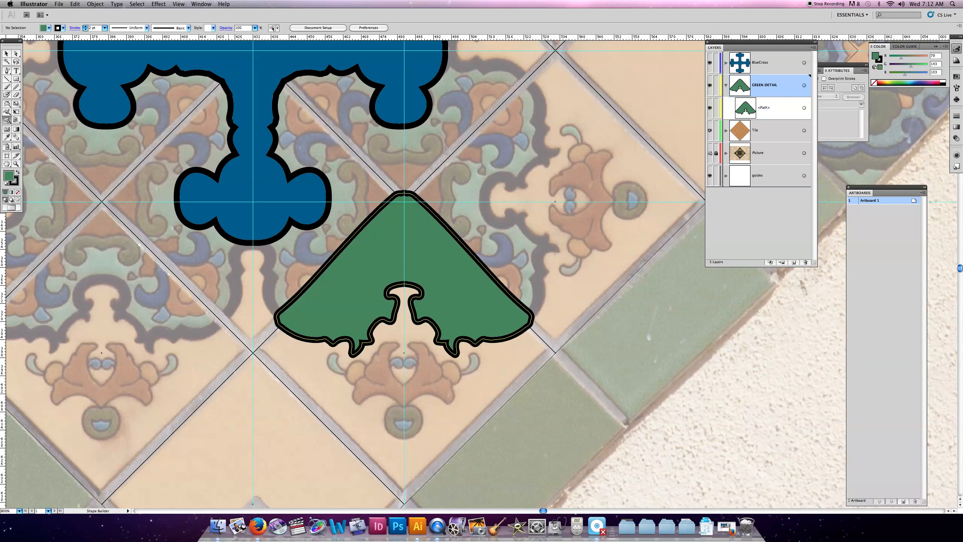
Create a copy of the green shape rotated 90° around the guide intersection at its upper tip with the Rotate tool.
left_click(8, 104)
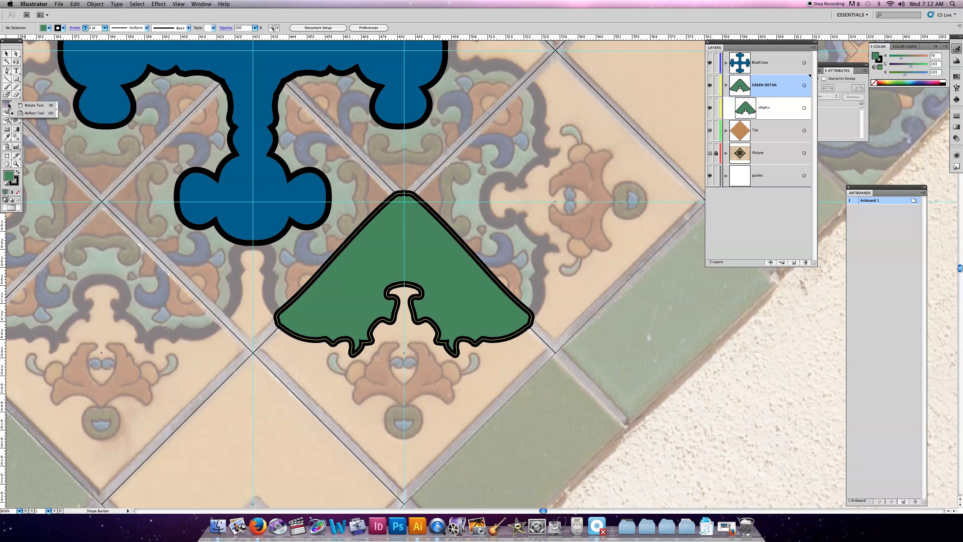
left_click(31, 105)
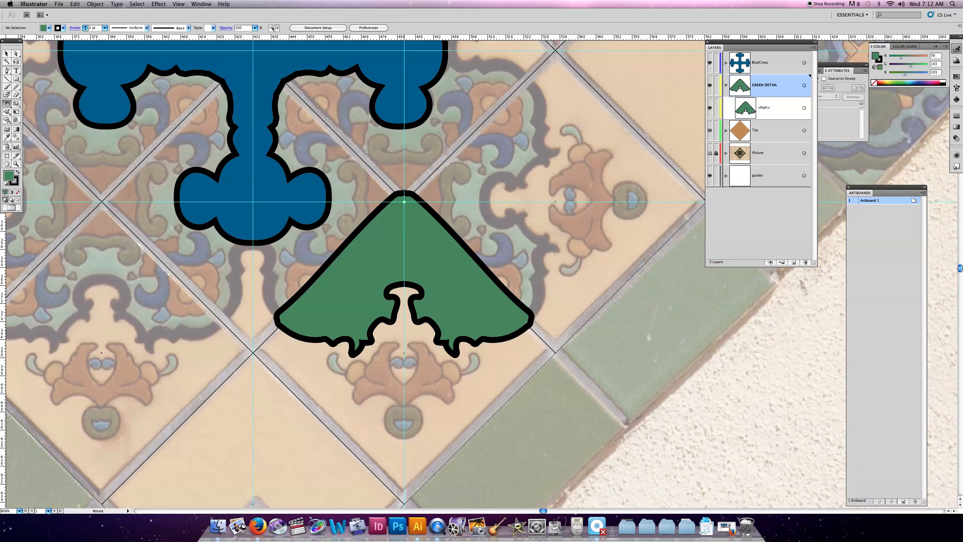
left_click(405, 202, "alt")
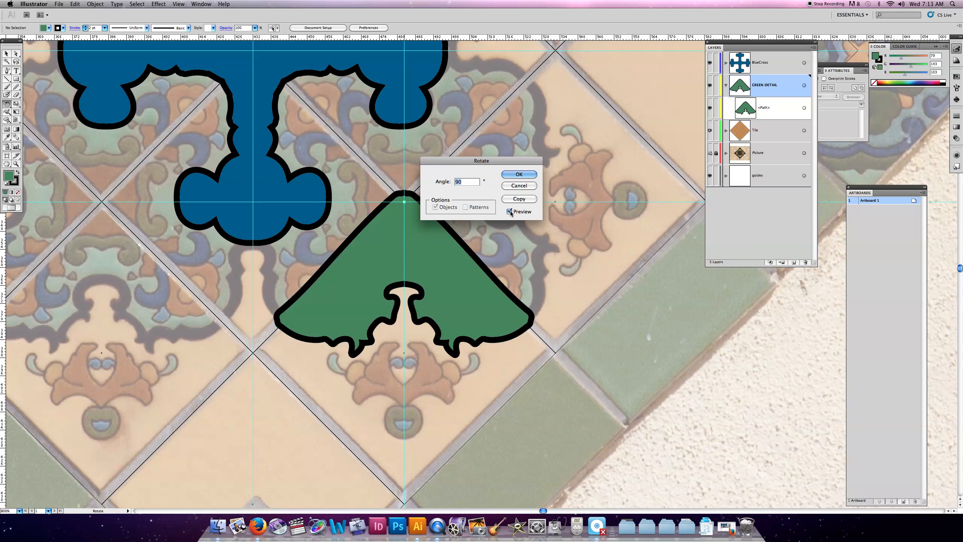
left_click(519, 198)
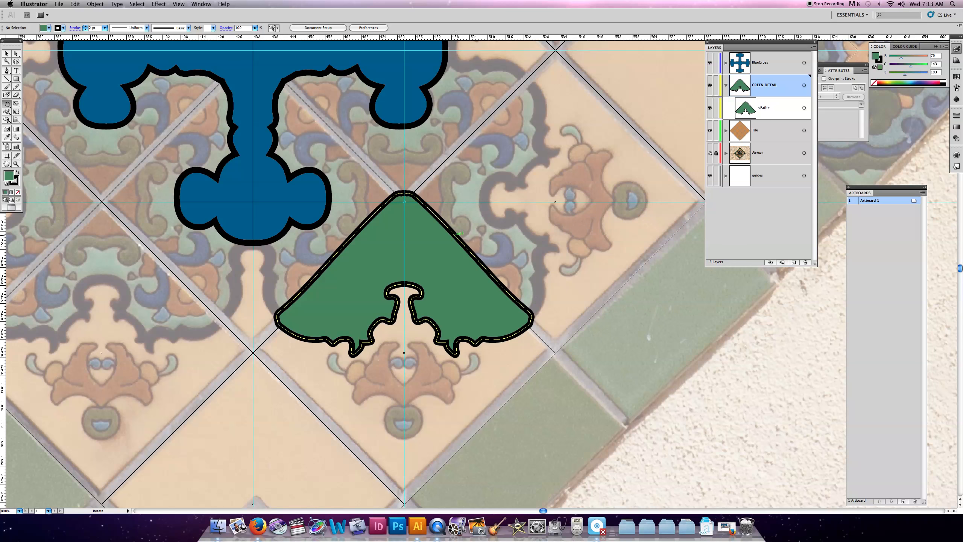
left_click(455, 236, "super")
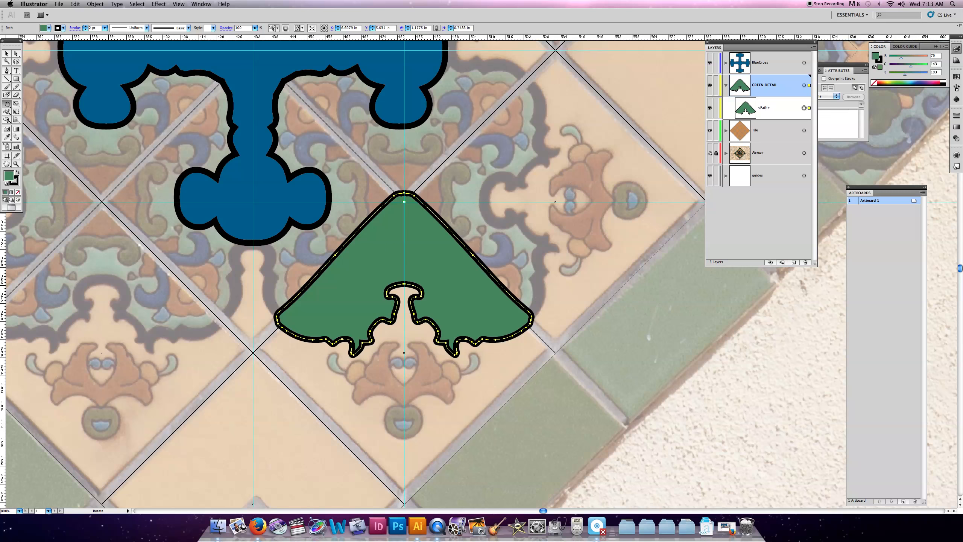
left_click(404, 202, "alt")
left_click(519, 200)
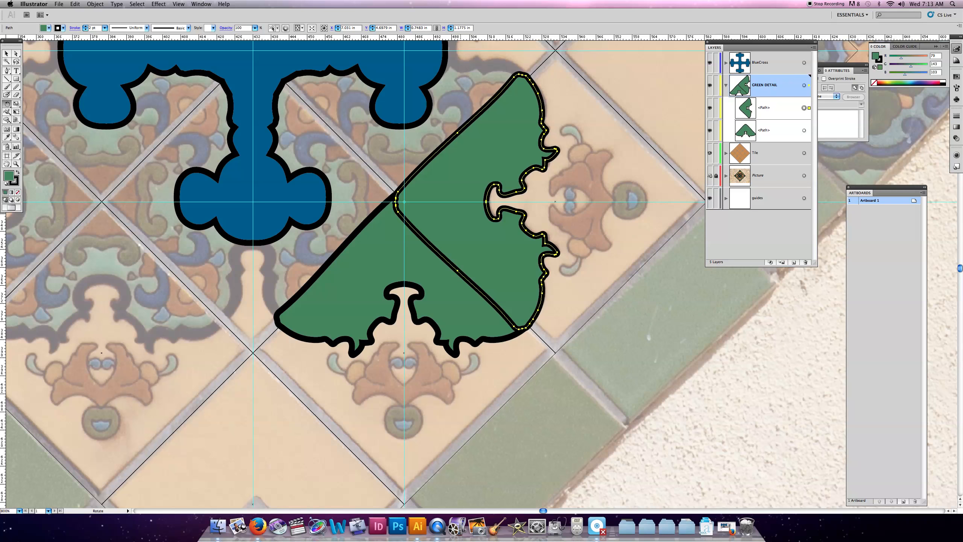
Repeat the rotated copy twice so that four green shapes surround the guide intersection.
key("v")
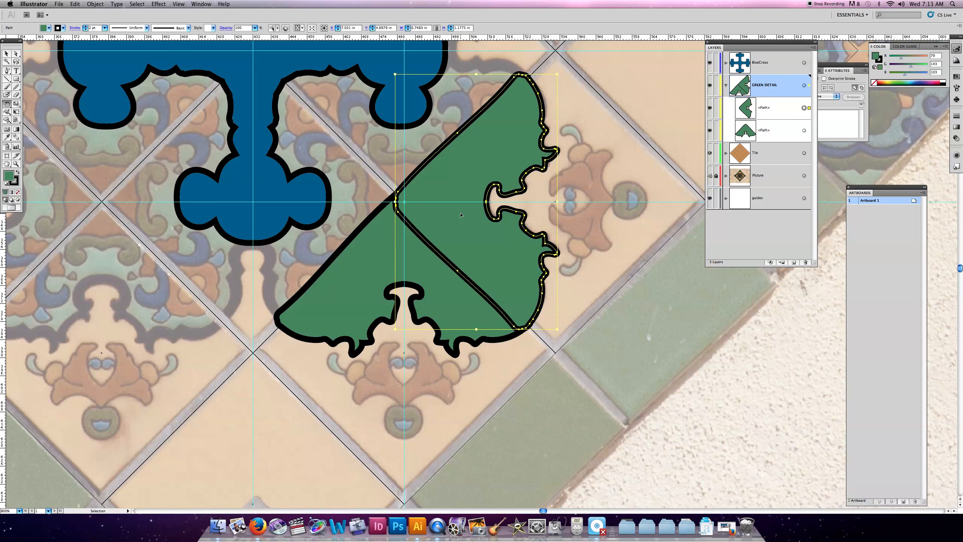
key("super+d")
key("super+d")
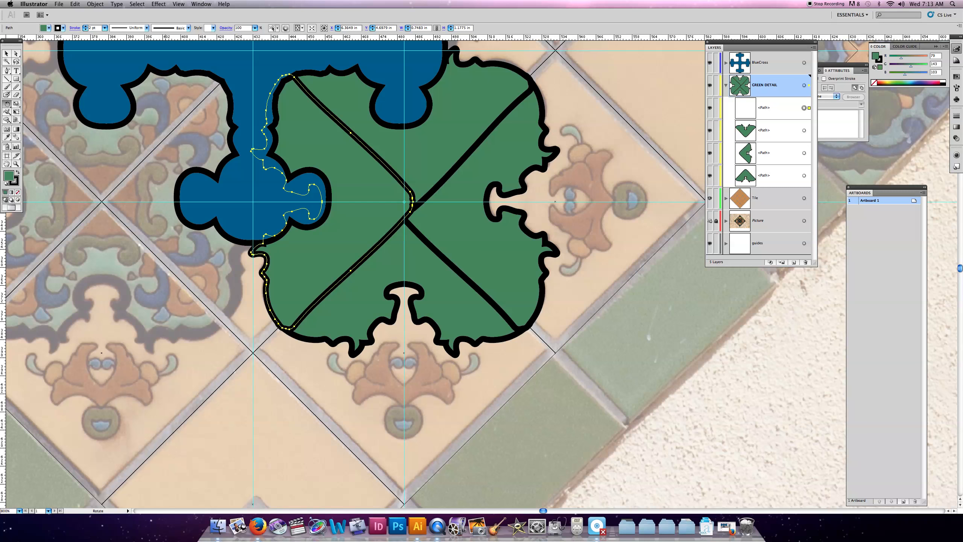
Select all four green shapes and merge them into one shape with the Shape Builder tool.
left_click(7, 120)
key("v")
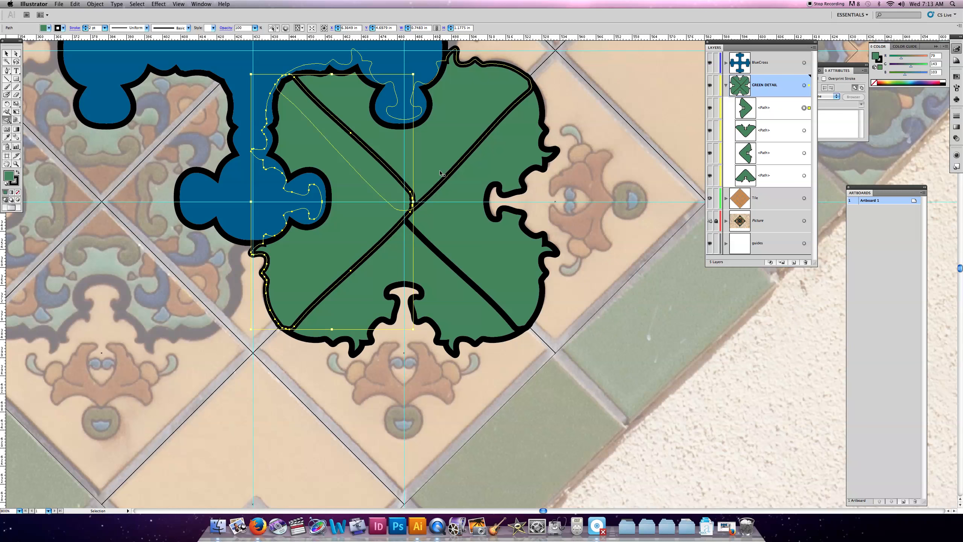
left_click(440, 163, "shift")
left_click(467, 177, "shift")
left_click(427, 262, "shift")
key("shift+m")
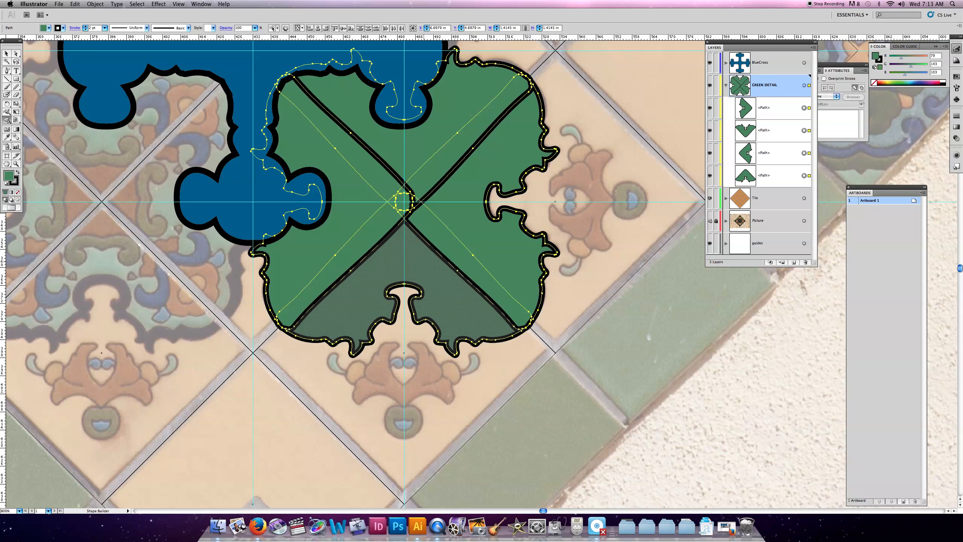
mouse_move(424, 261)
left_mouse_down()
mouse_move(461, 230)
mouse_move(394, 191)
mouse_move(431, 174)
mouse_move(385, 214)
mouse_move(403, 214)
mouse_move(404, 154)
mouse_move(363, 202)
left_mouse_up()
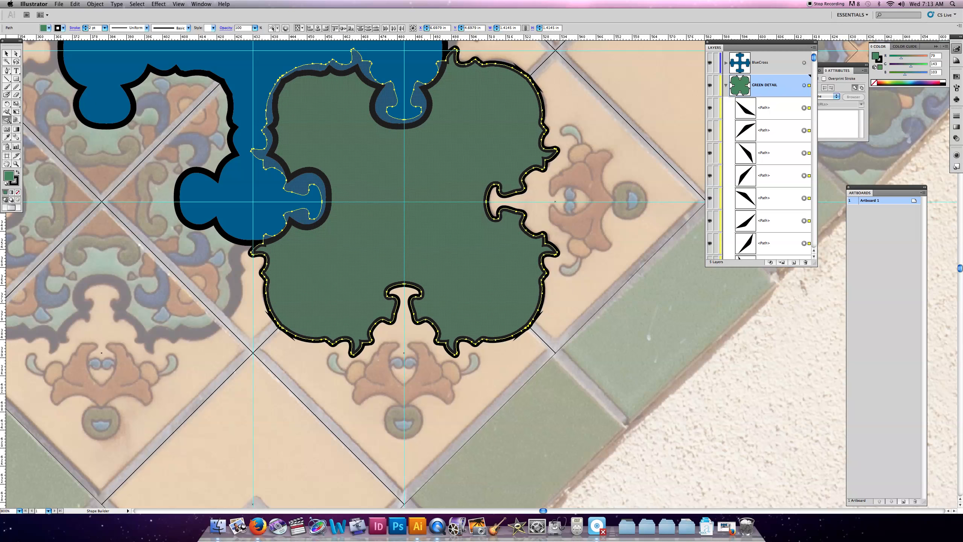
Select the eight leftover black sliver paths on the GREEN DETAIL layer and delete them, keeping the merged green shape.
left_click(805, 108)
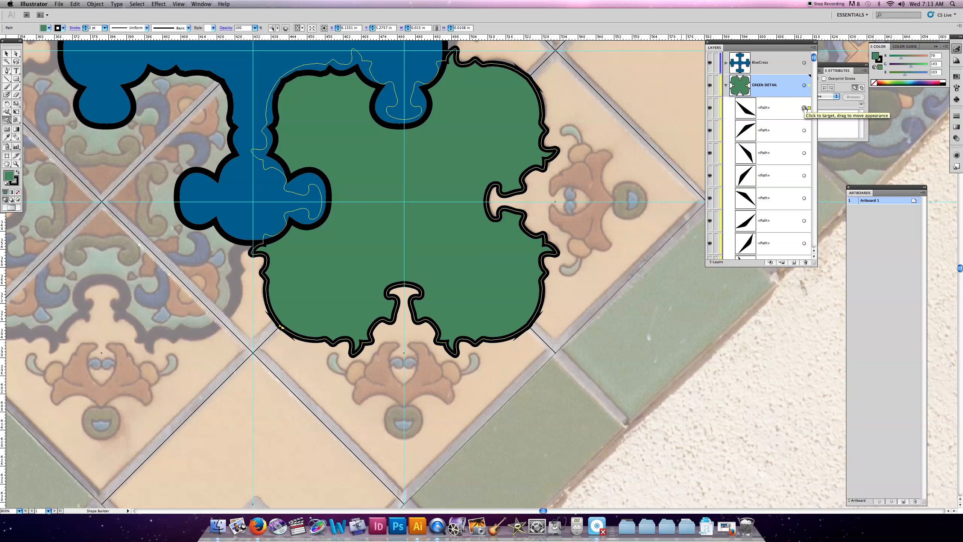
left_click(804, 130, "shift")
left_click(805, 152, "shift")
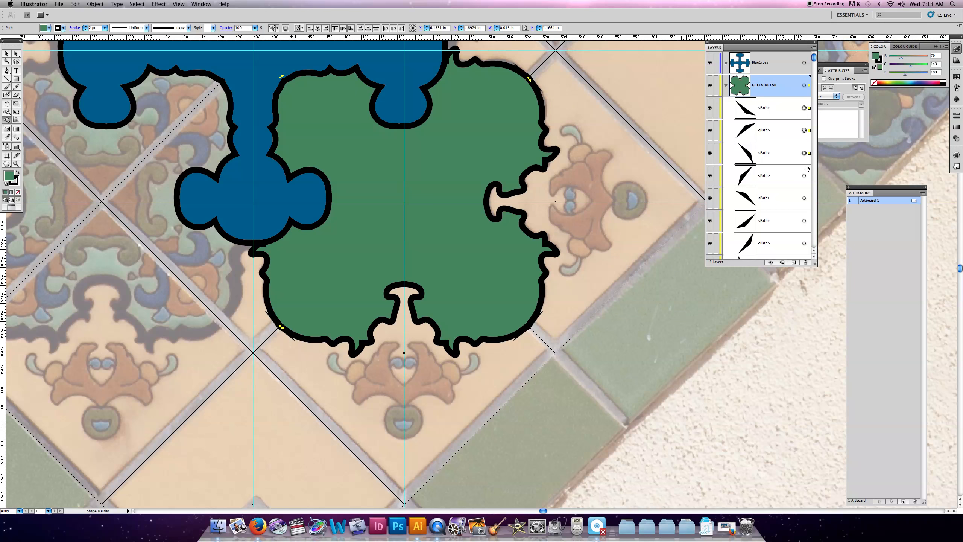
left_click(805, 176, "shift")
left_click(804, 198, "shift")
left_click(805, 221, "shift")
left_click(804, 244, "shift")
scroll(788, 226, "down", 3)
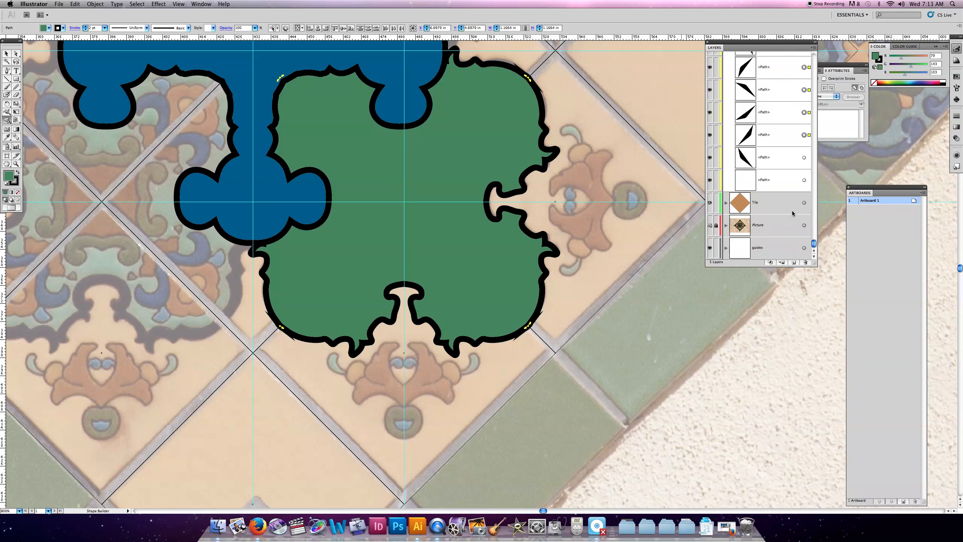
left_click(805, 157, "shift")
key("Delete")
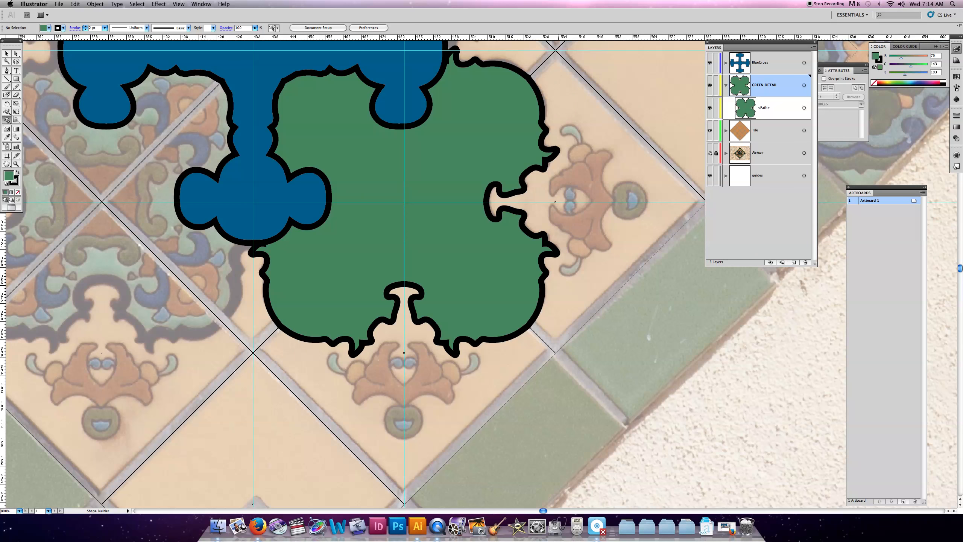
Collapse the GREEN DETAIL layer and move it above the BlueCross layer.
scroll(569, 152, "up", 5)
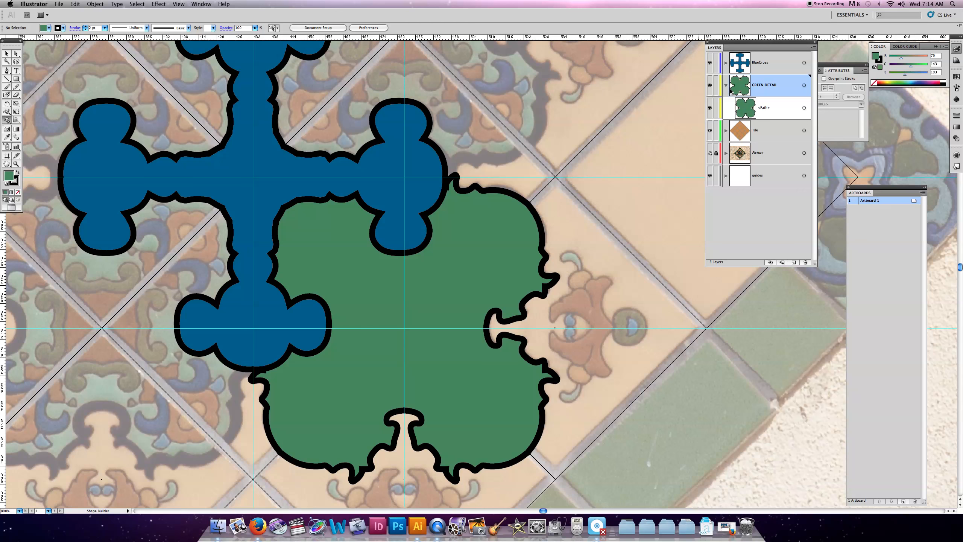
left_click(727, 86)
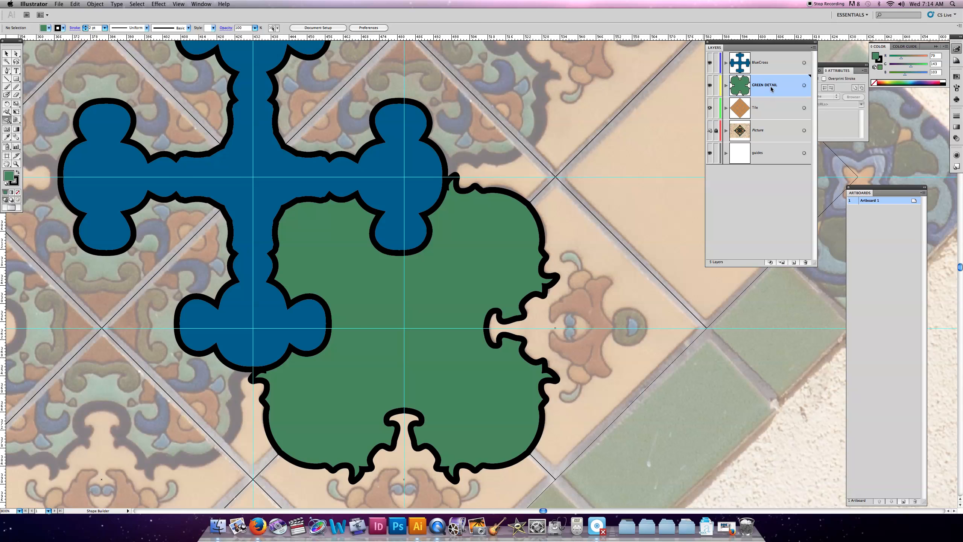
mouse_move(772, 88)
left_mouse_down()
mouse_move(759, 62)
mouse_move(743, 64)
left_mouse_up()
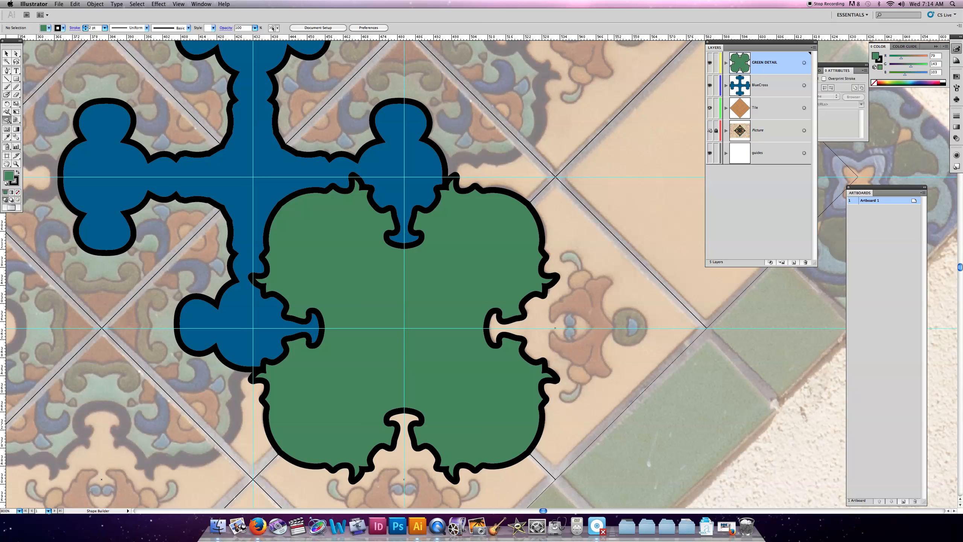
scroll(353, 273, "up", 3)
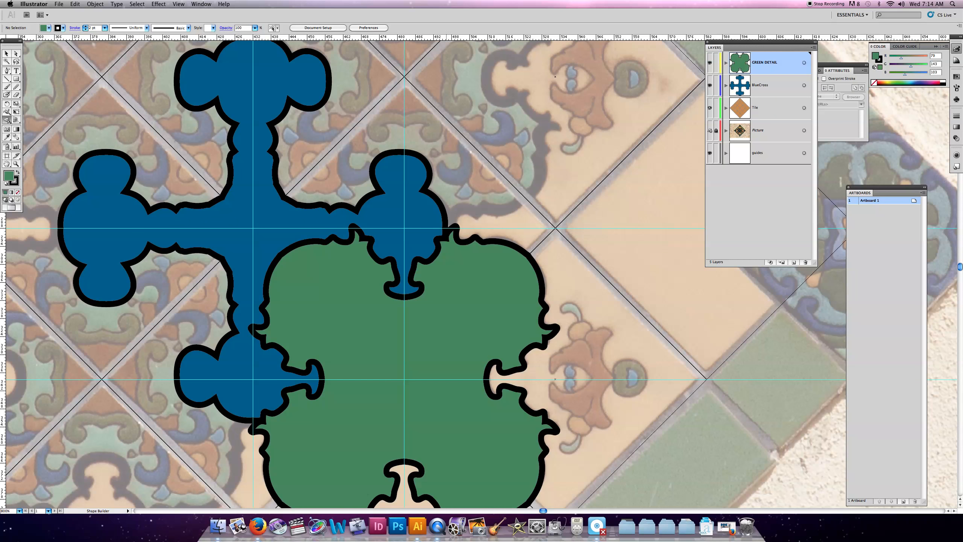